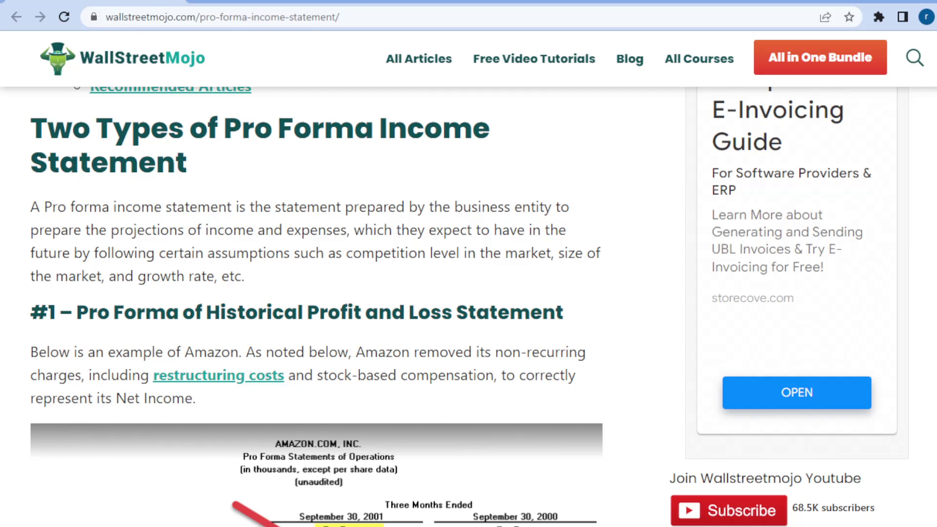
- Bring up NVIDIA's third-quarter fiscal 2023 press release in the browser and find the fourth-quarter outlook section
click(247, 2)
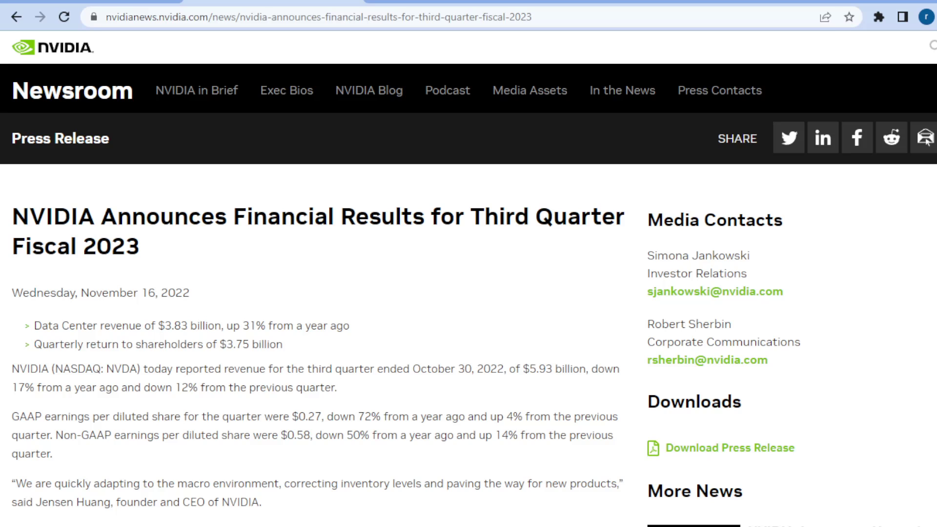
scroll(469, 292, down, 15)
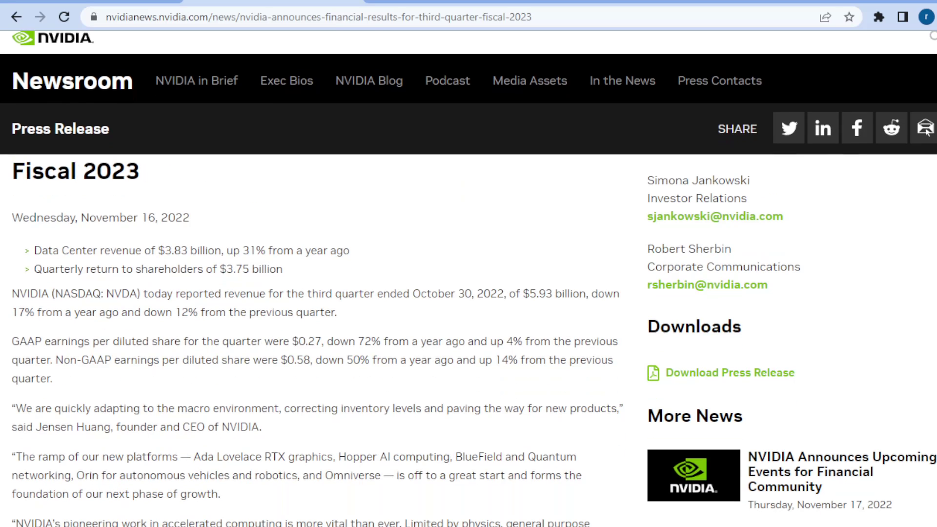
scroll(927, 109, down, 4)
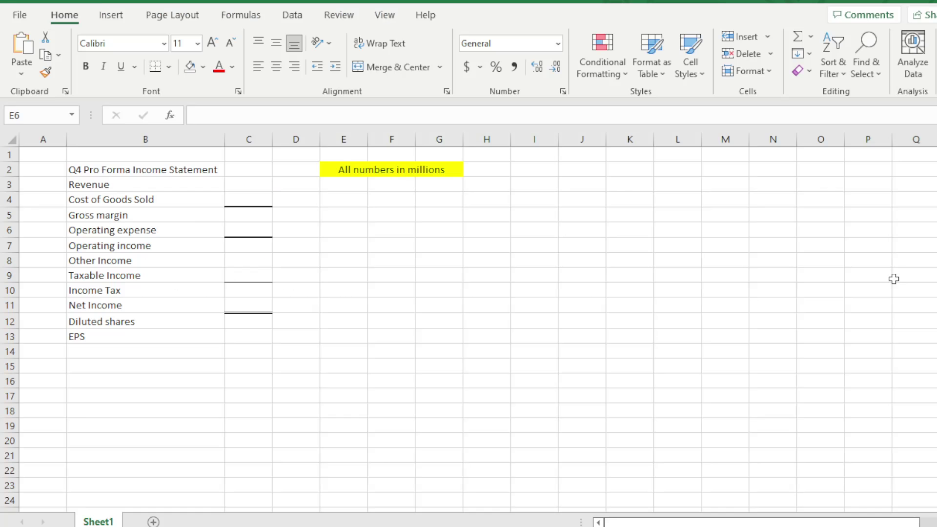
- In Excel, review the Q4 pro forma income statement template line by line, from Revenue down to Net Income
click(898, 287)
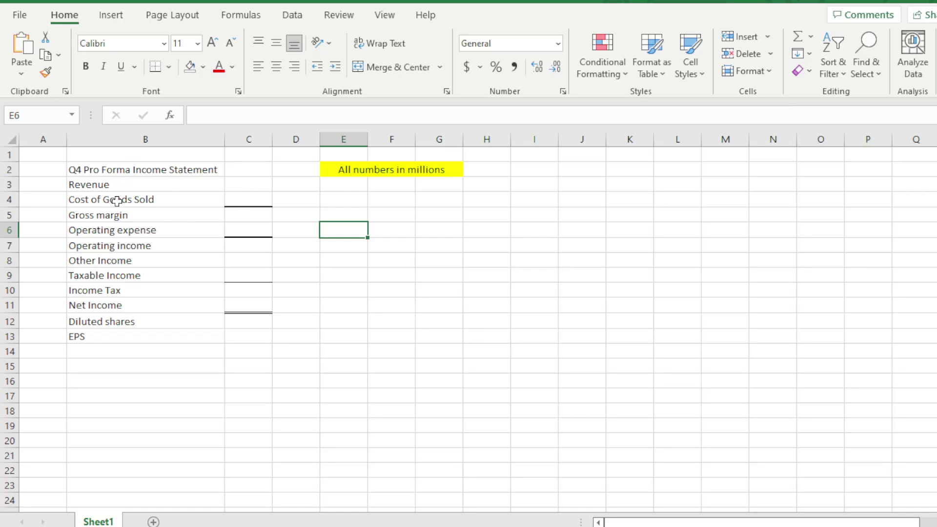
click(235, 184)
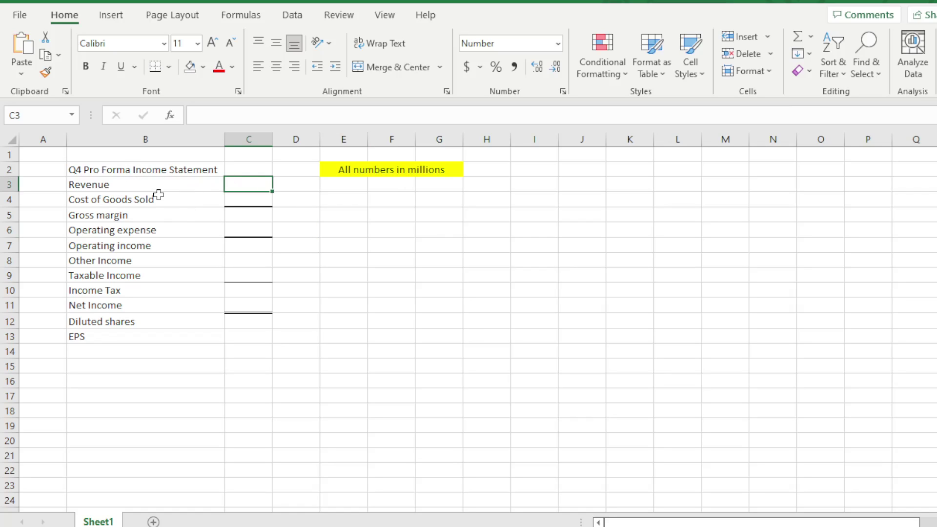
click(241, 196)
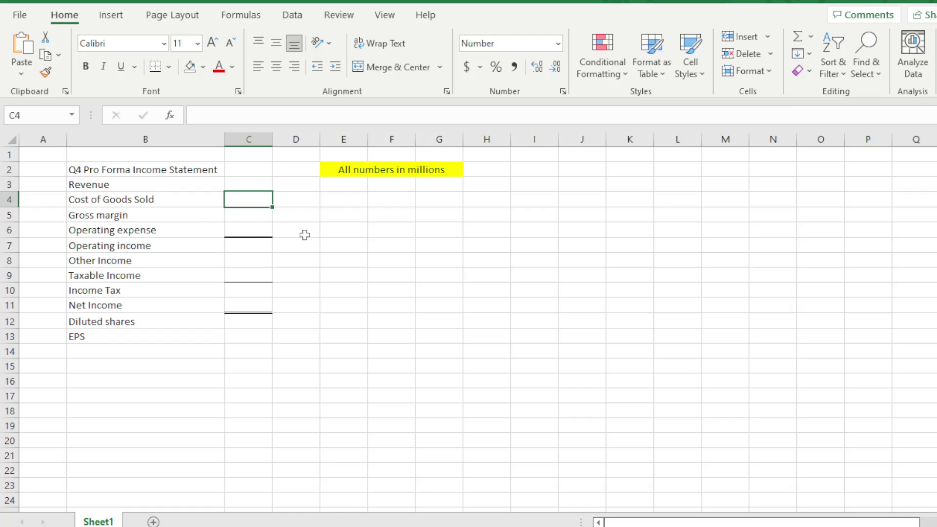
click(293, 224)
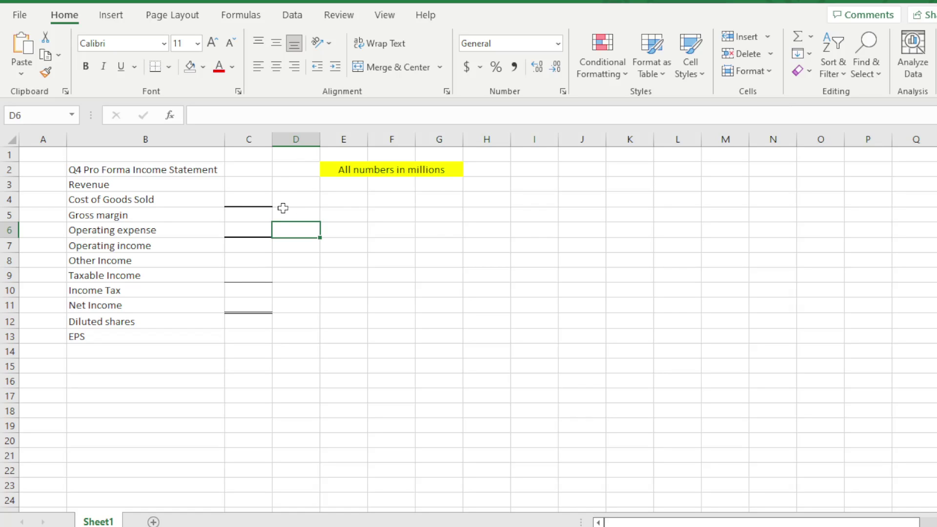
click(233, 182)
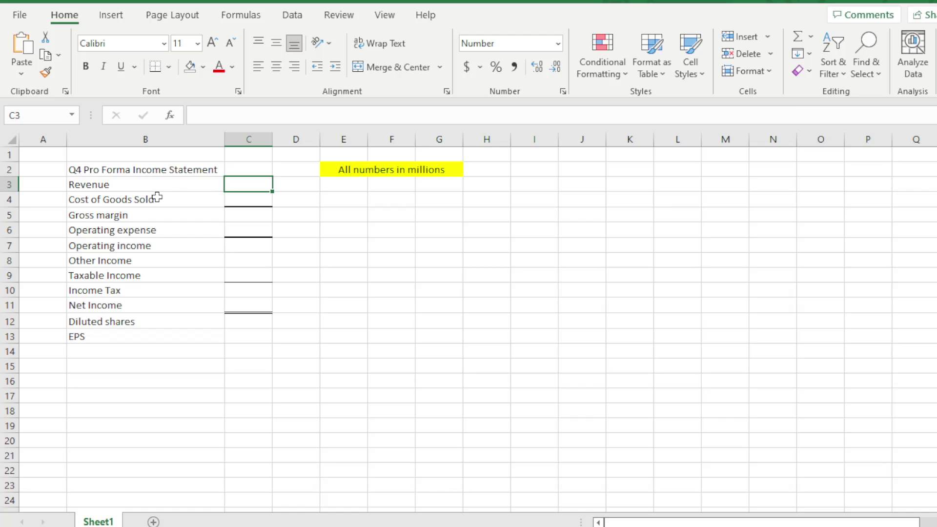
click(238, 201)
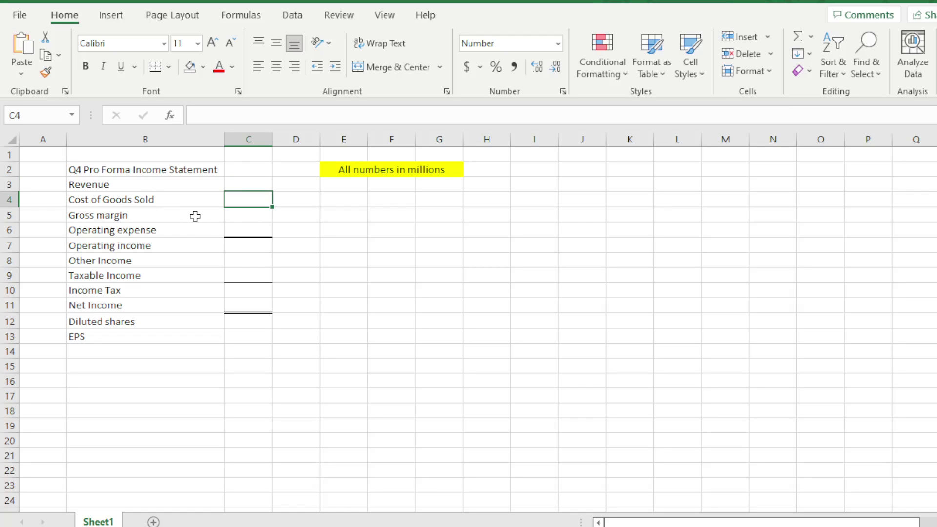
click(248, 216)
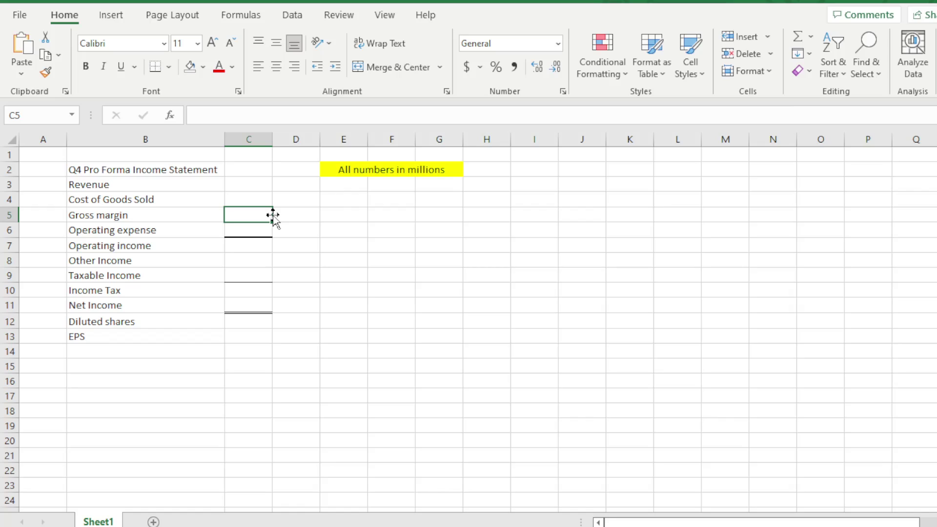
click(247, 232)
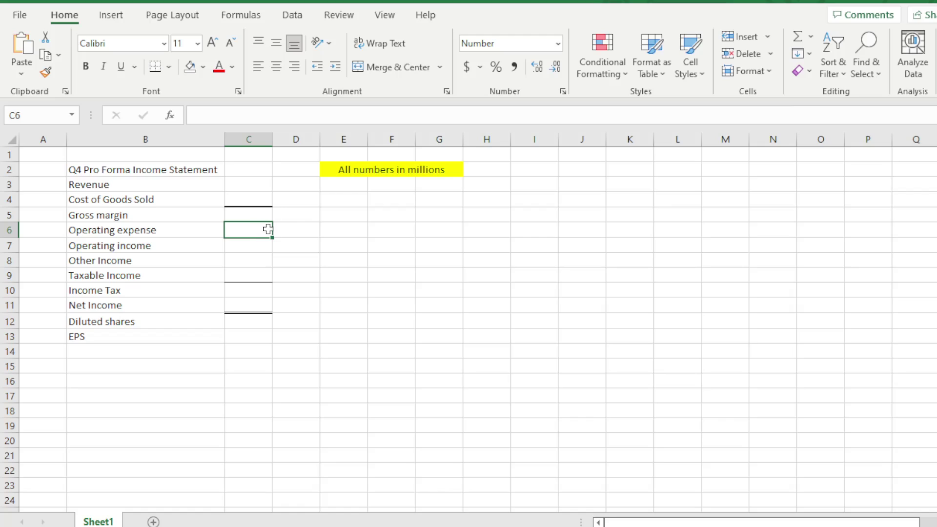
click(249, 244)
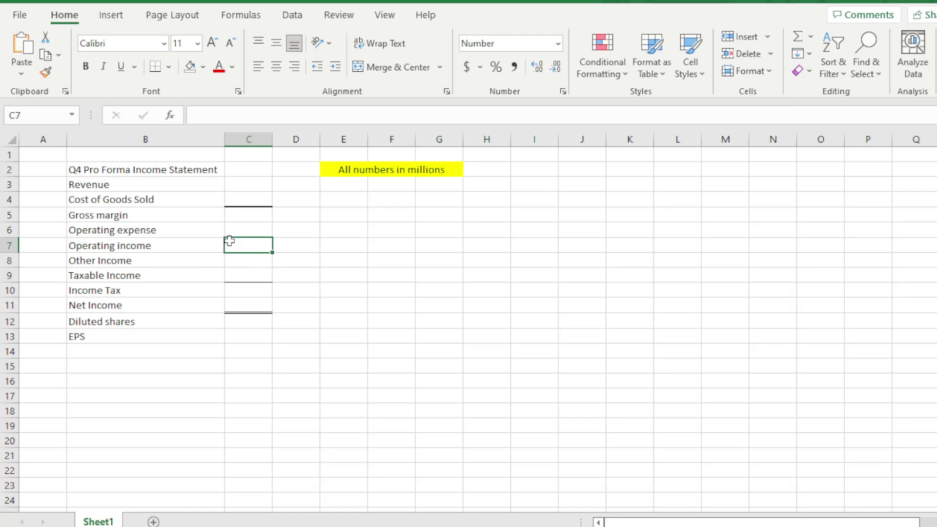
click(253, 260)
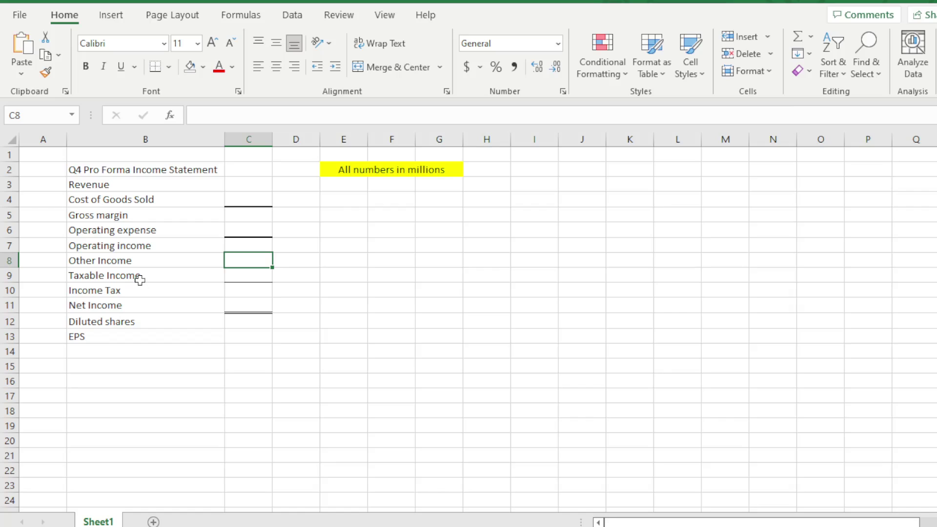
click(240, 271)
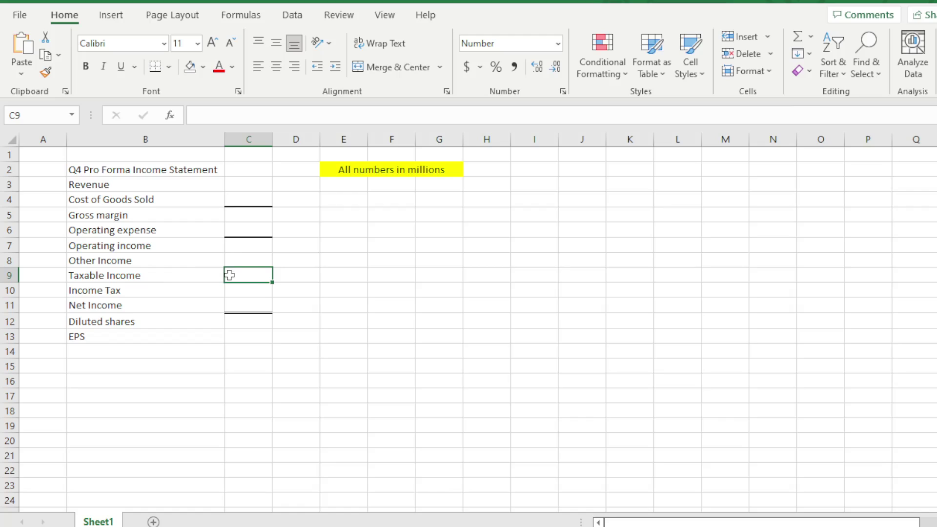
click(248, 292)
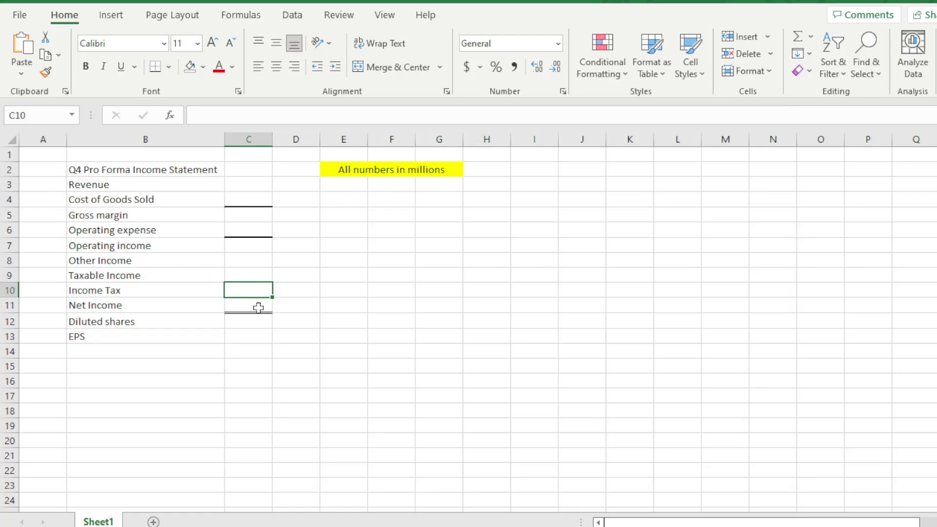
click(258, 308)
click(310, 311)
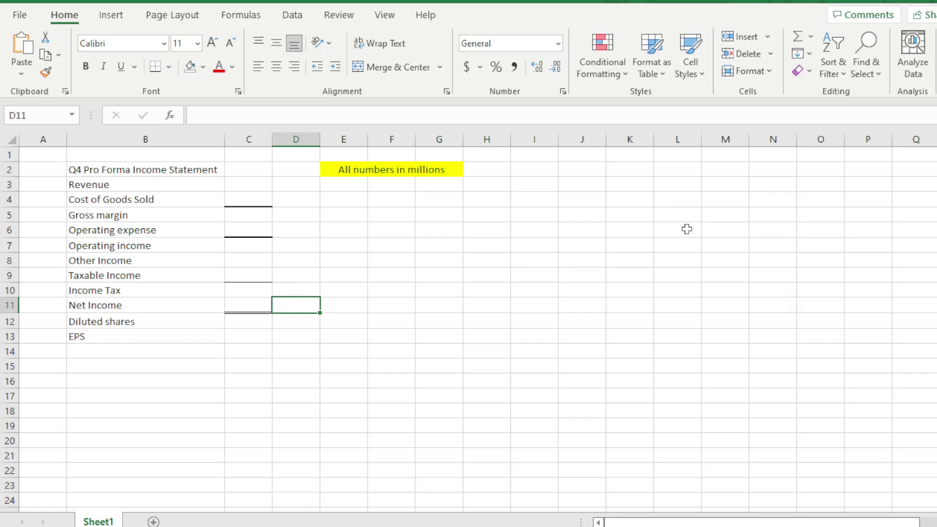
- Check the revenue forecast in NVIDIA's outlook in the browser, and enter 6,000 as Revenue in cell C3 of the Excel sheet
click(900, 257)
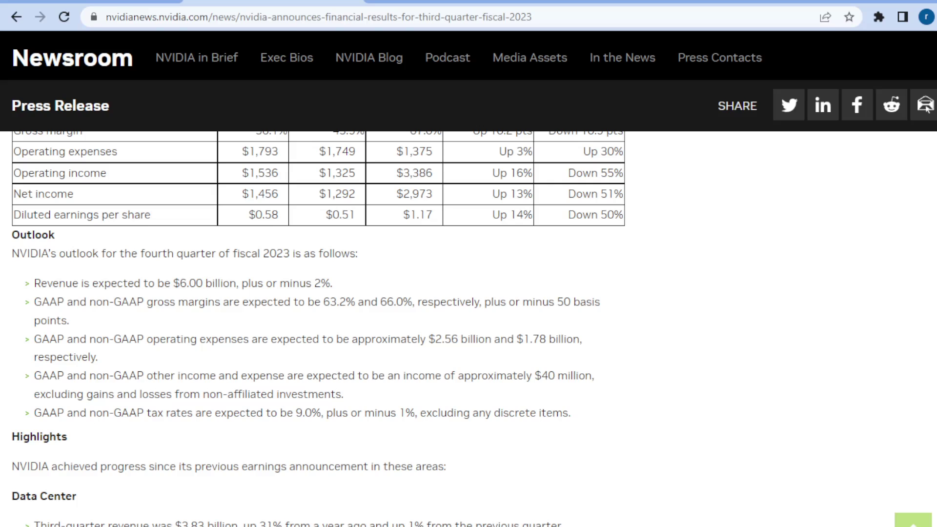
key(alt+Tab)
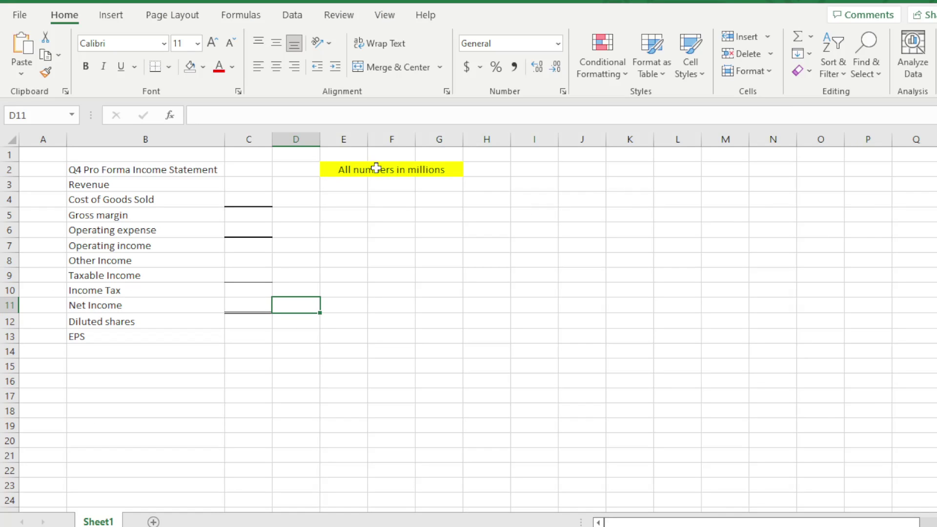
click(244, 184)
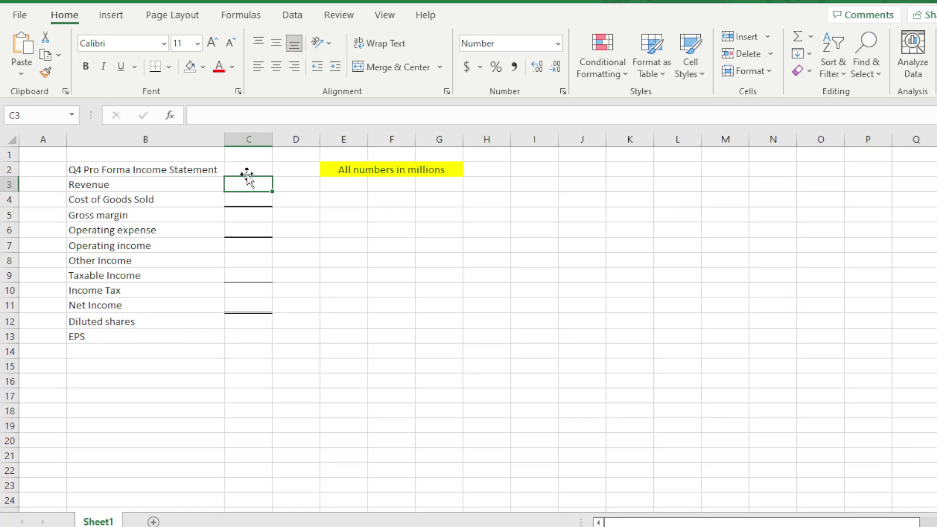
text(6,00)
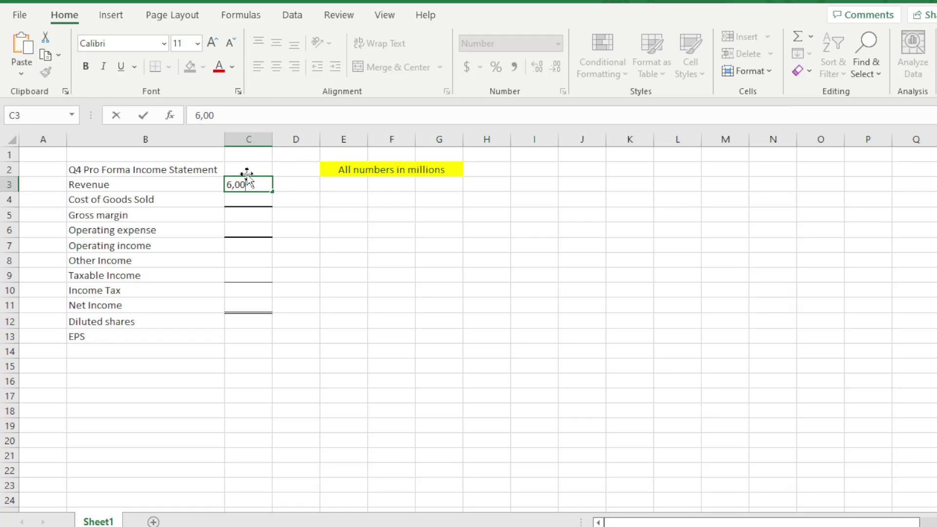
click(245, 199)
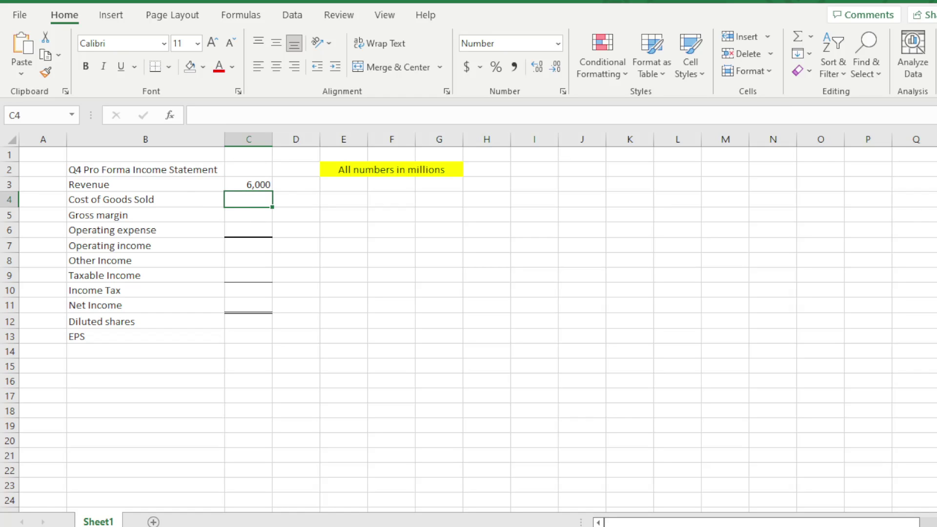
- Check the GAAP gross margin rate in NVIDIA's outlook, and calculate Gross margin in Excel cell C5 with =.632*C3
click(859, 249)
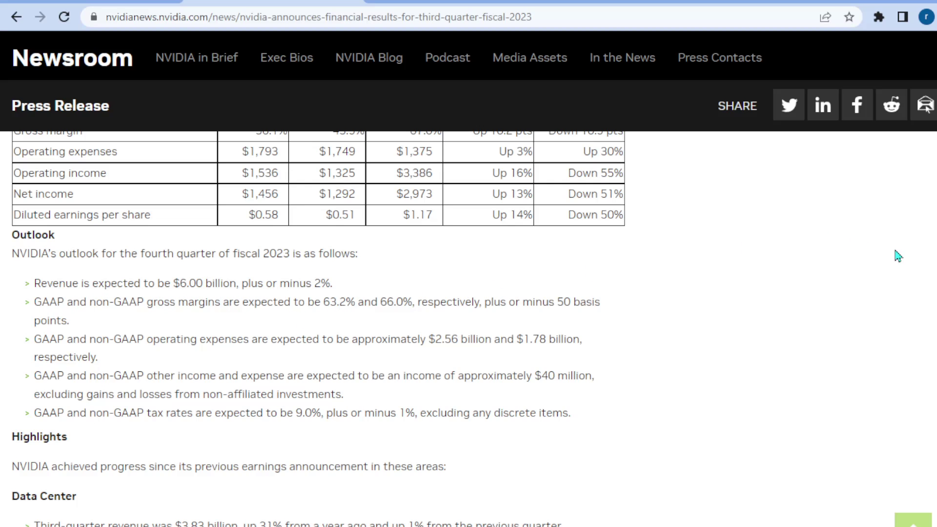
key(alt+Tab)
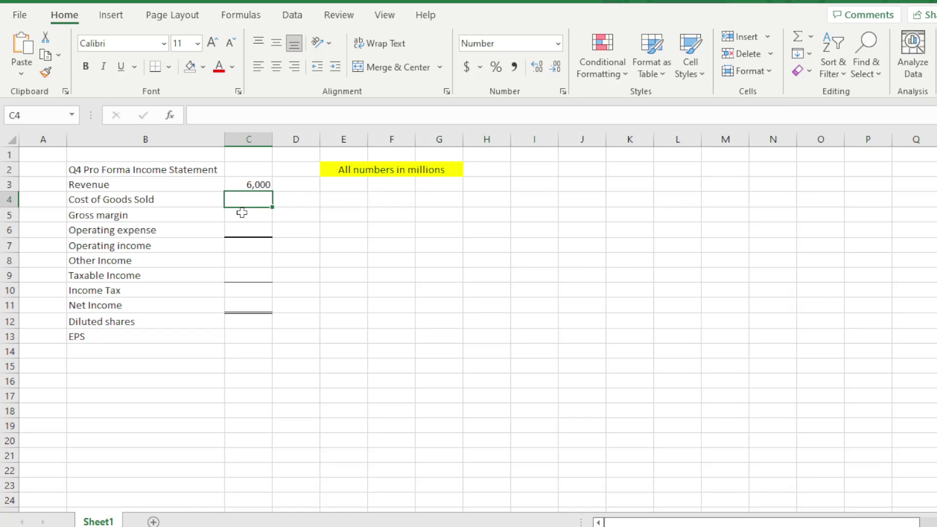
click(247, 184)
click(251, 211)
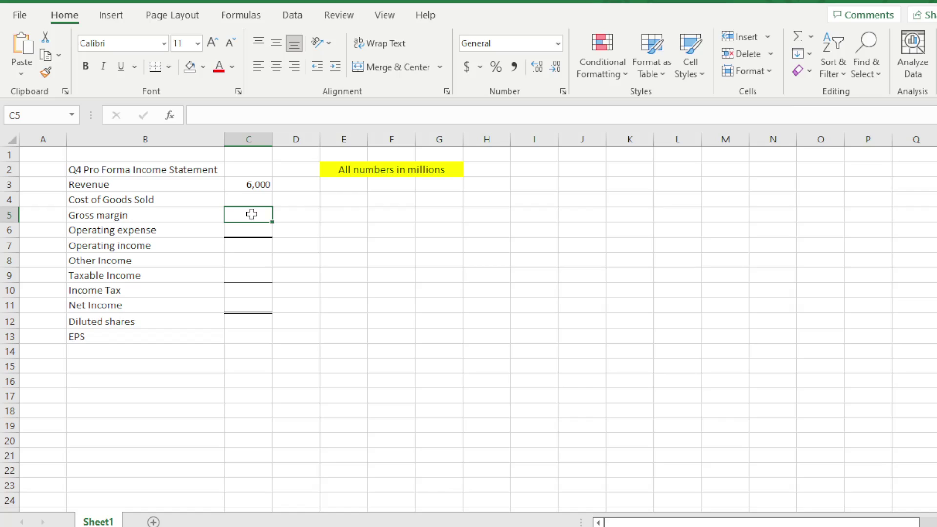
text(=.632*)
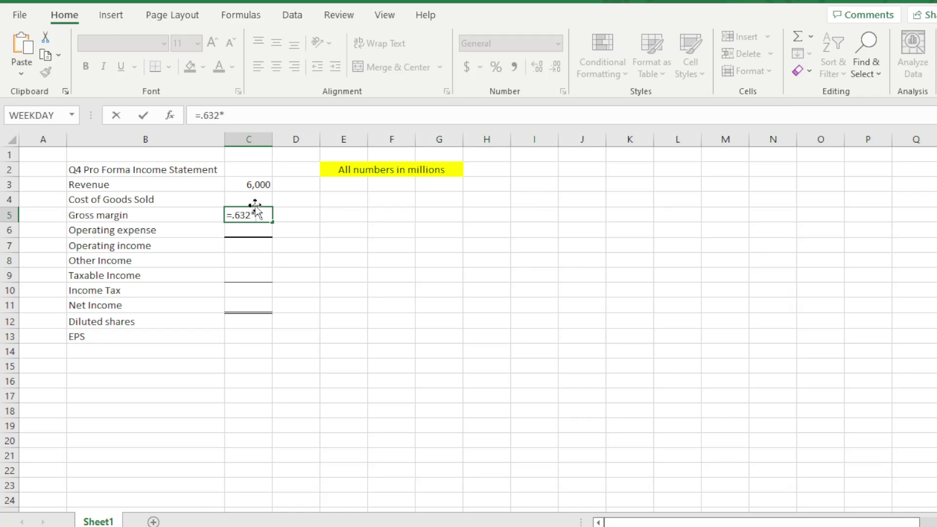
click(252, 185)
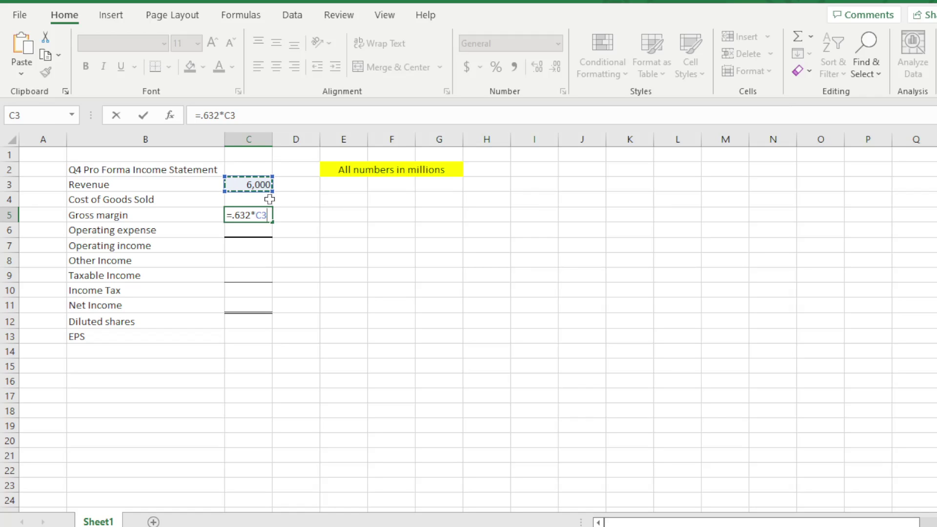
key(Return)
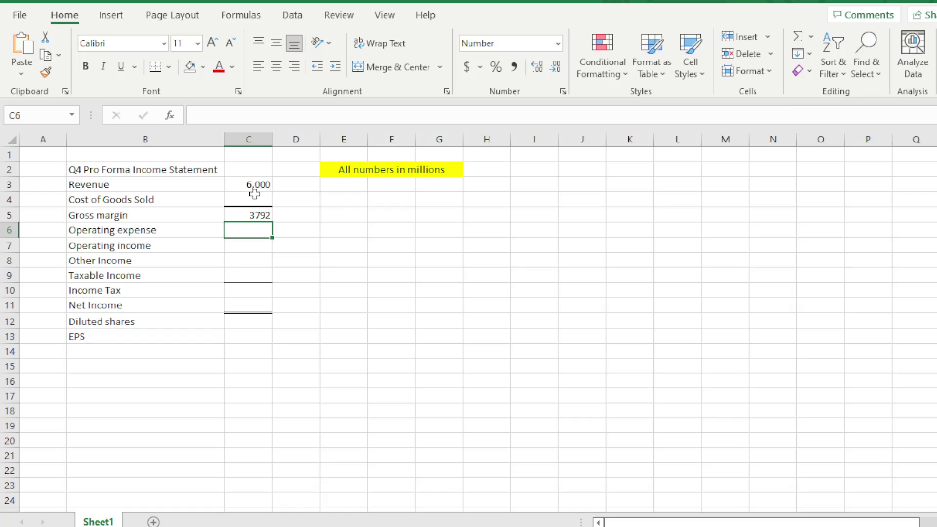
- Format the statement amounts in C3:C13 with the comma number style
click(262, 214)
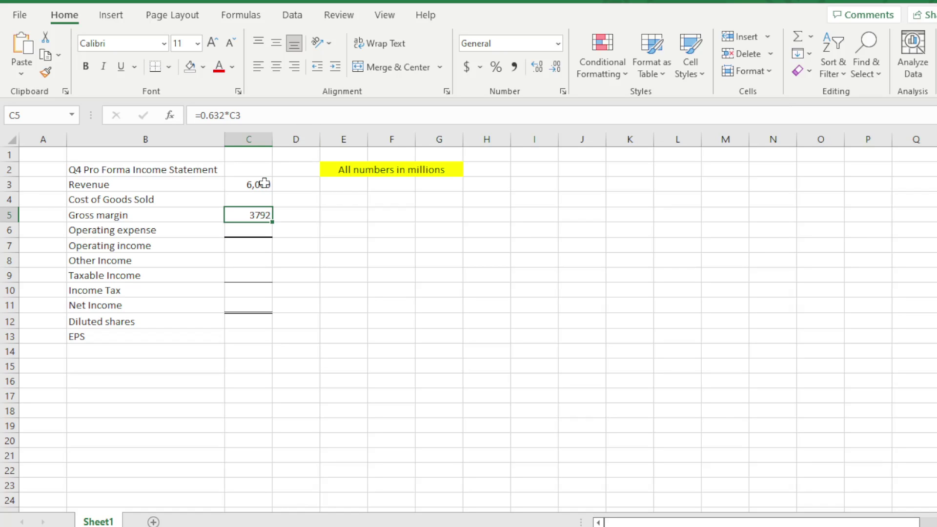
drag(255, 183, 258, 336)
click(515, 67)
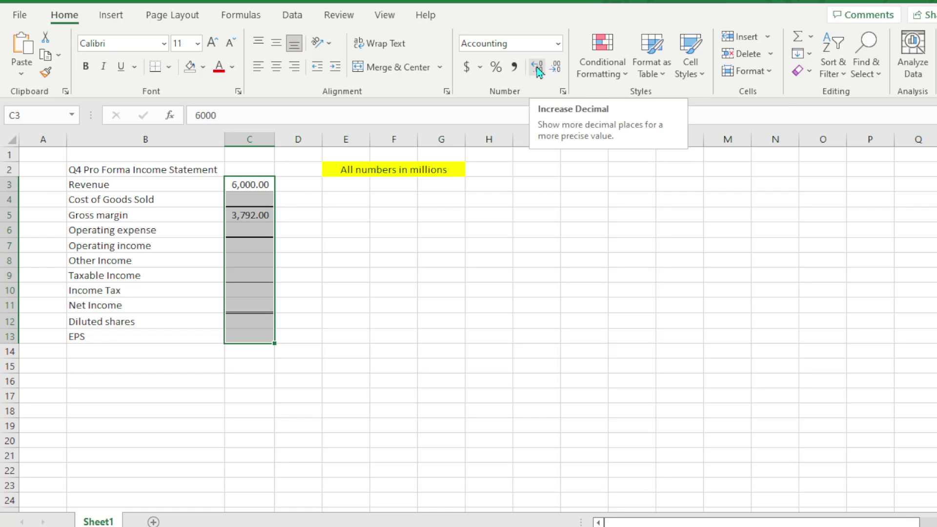
- Calculate Cost of Goods Sold in C4 as revenue minus gross margin with =C3-C5
click(254, 201)
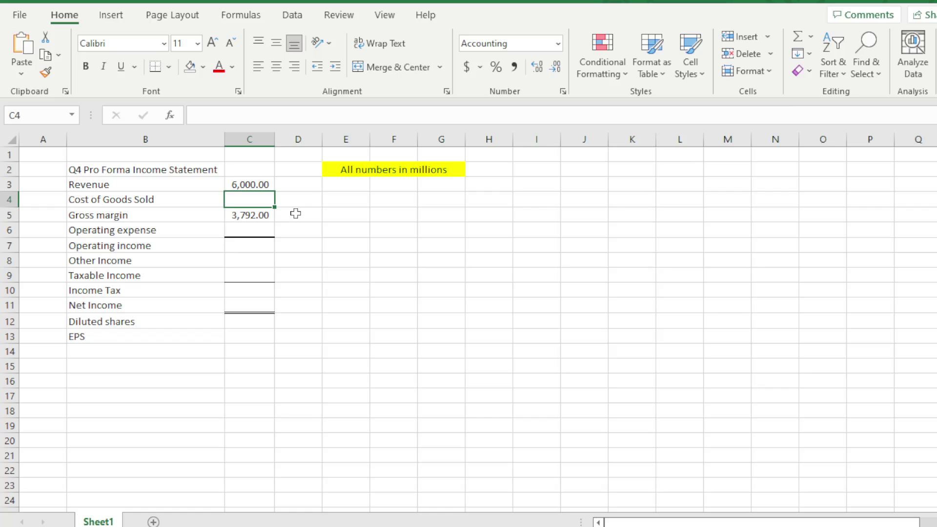
text(=)
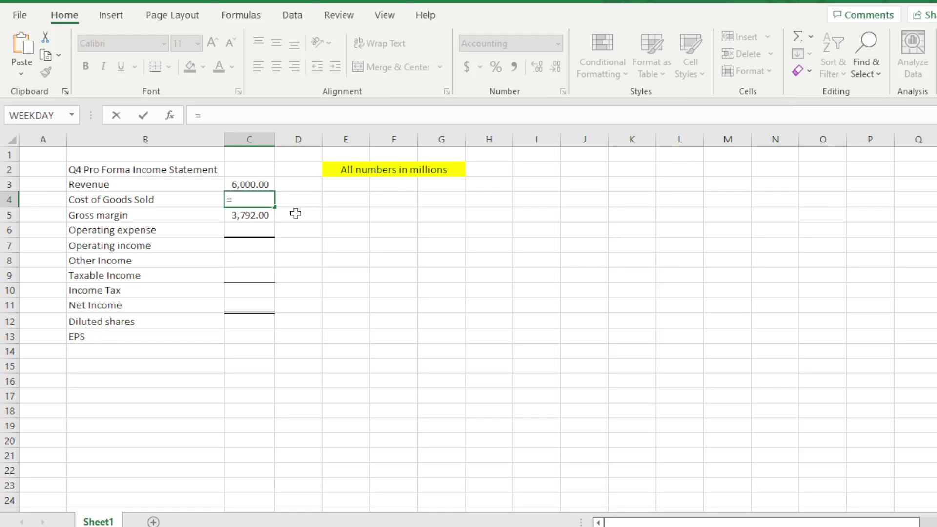
click(267, 184)
text(-)
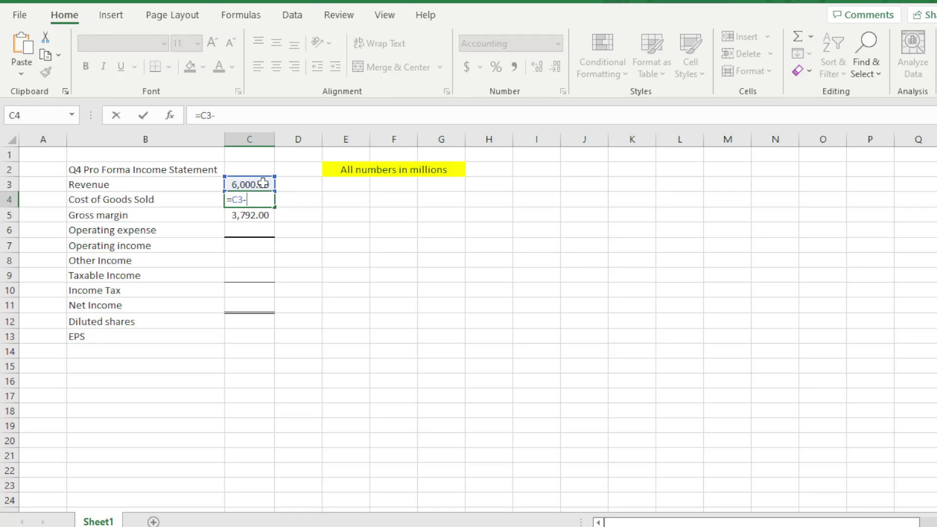
click(269, 213)
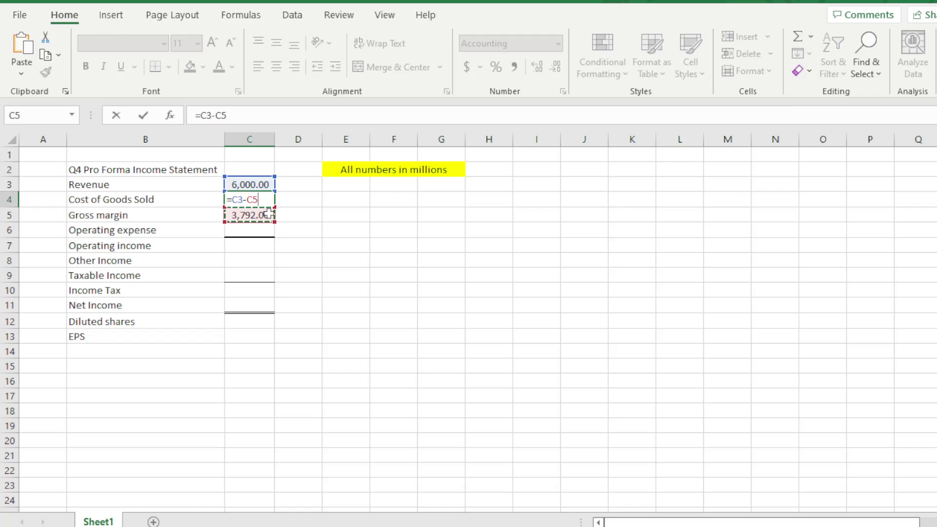
key(Return)
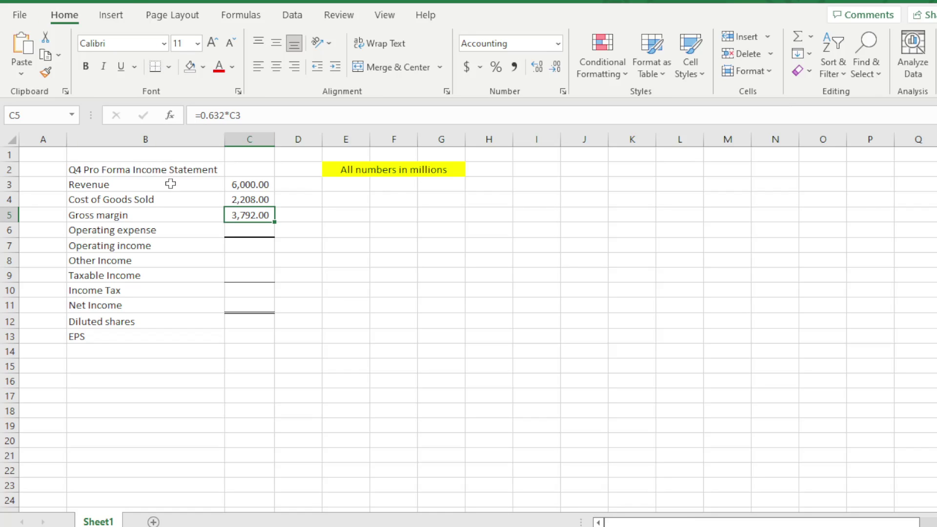
click(248, 185)
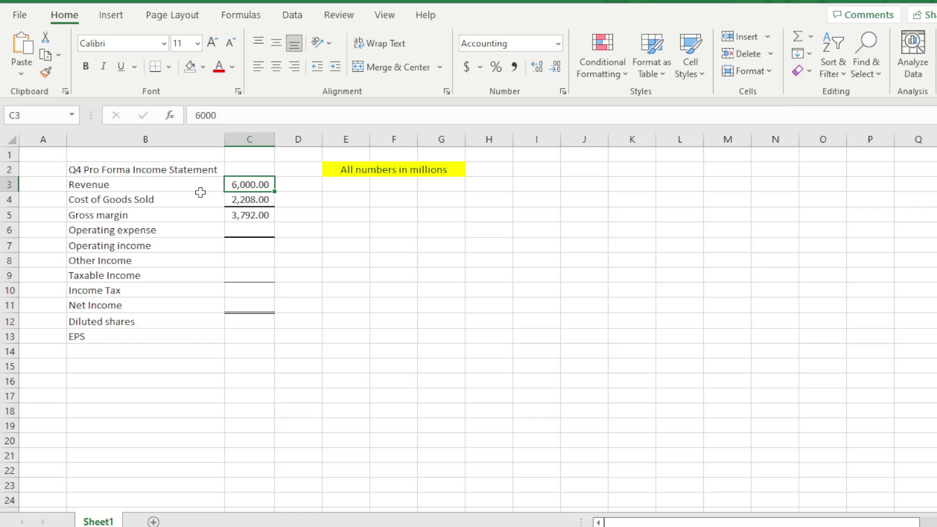
- Check the GAAP operating expenses in NVIDIA's outlook in the browser, and enter 2560 as Operating expense in Excel cell C6
click(263, 198)
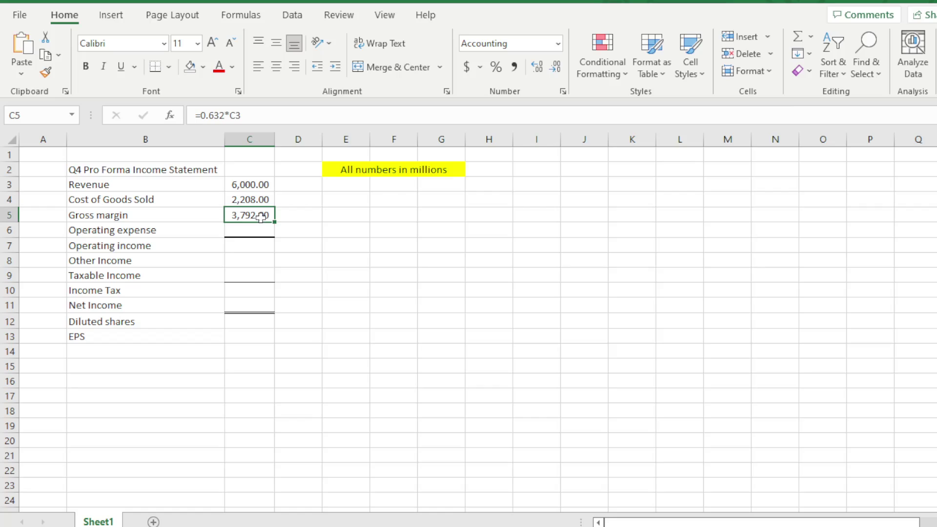
click(256, 216)
click(250, 229)
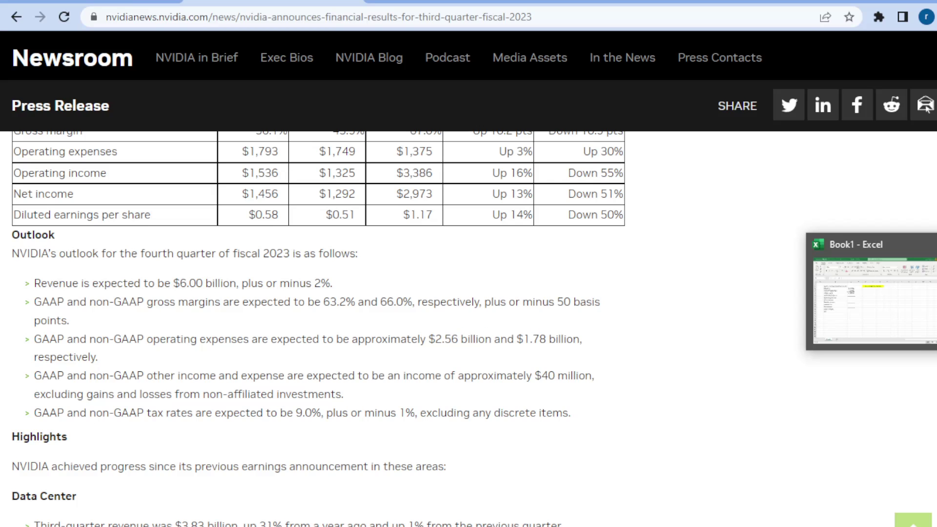
click(903, 317)
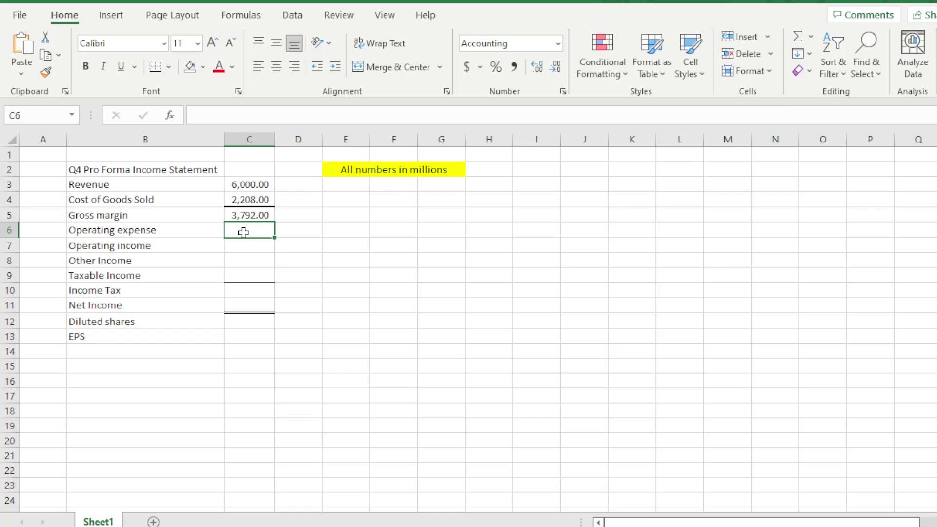
text(2560)
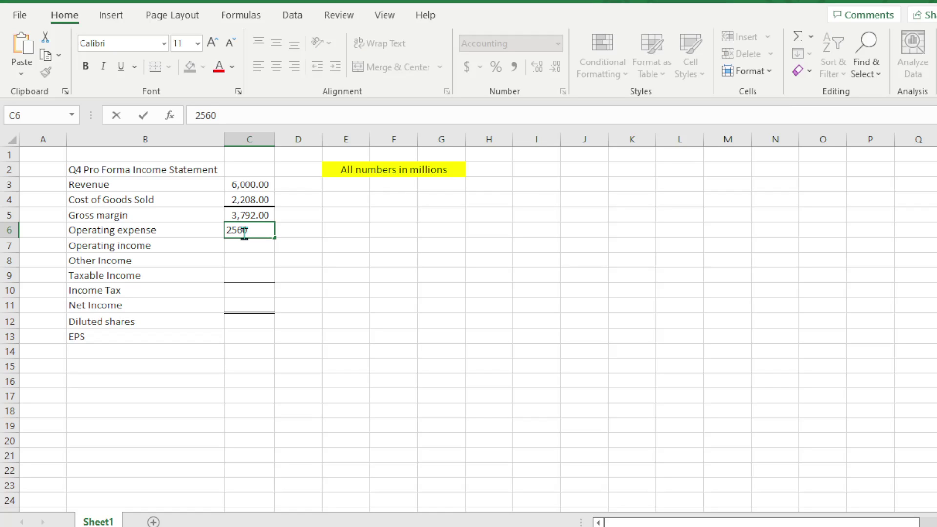
- Calculate Operating income in C7 as gross margin minus operating expense with =C5-C6
click(245, 248)
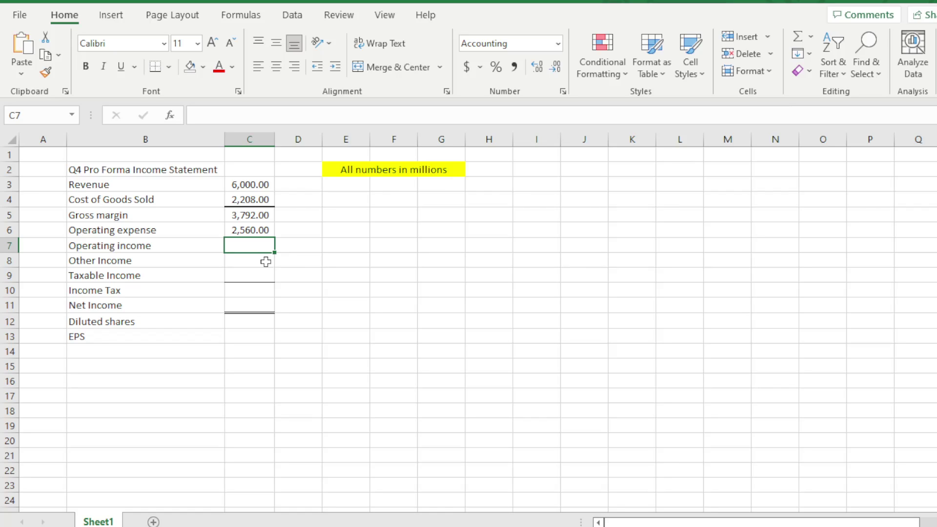
text(=)
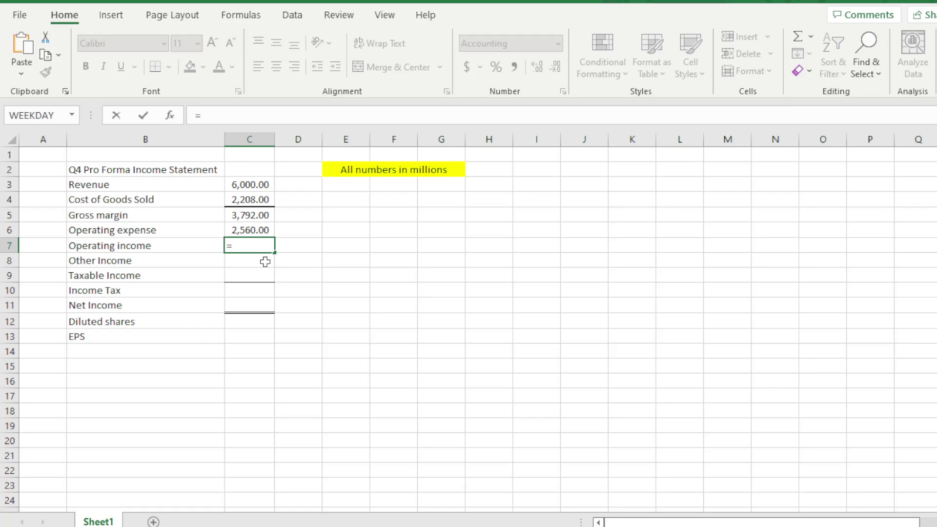
click(244, 220)
text(-)
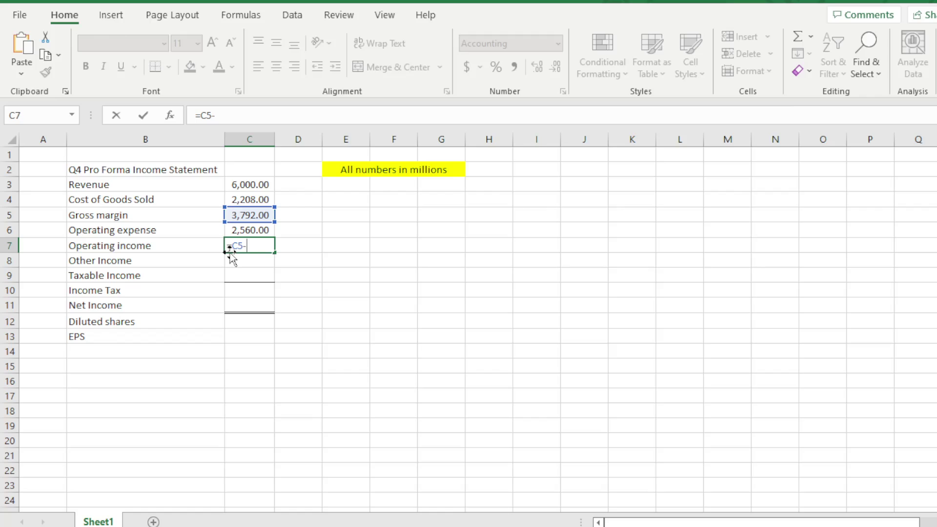
click(249, 232)
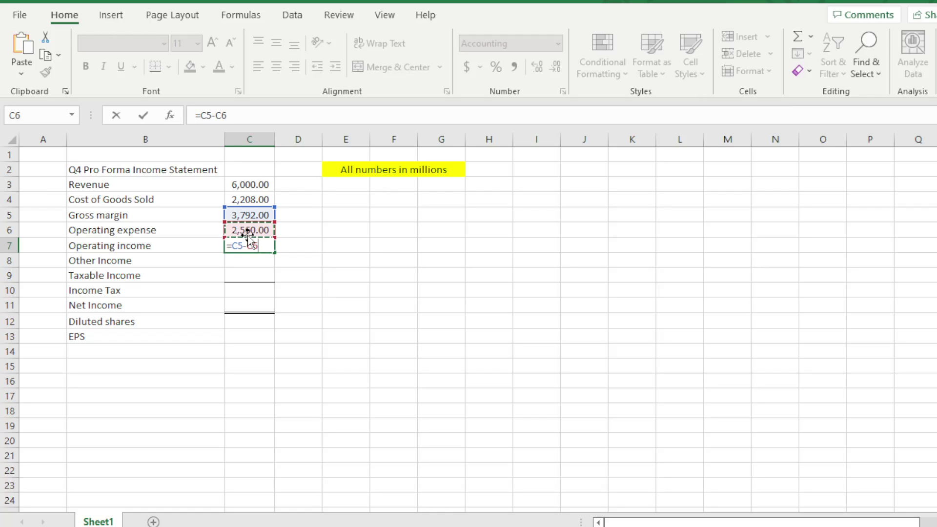
key(Return)
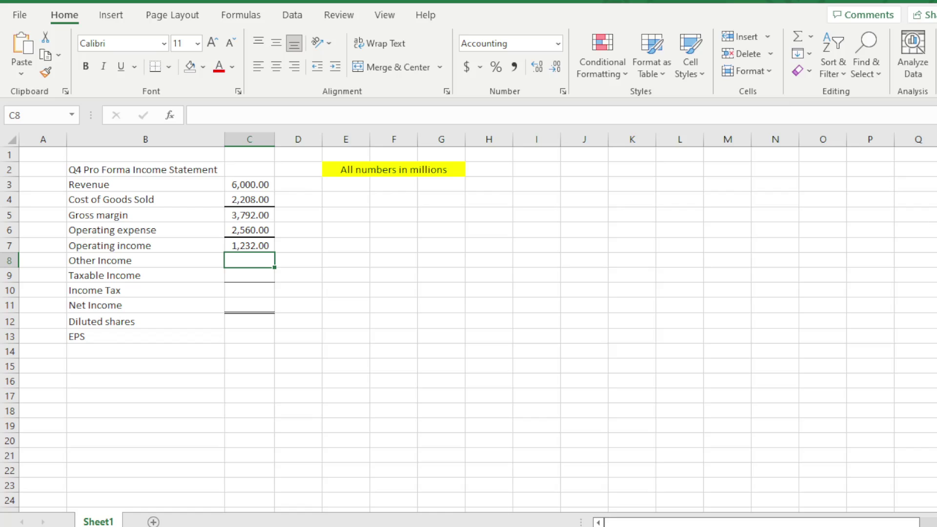
- Check the other income forecast in NVIDIA's outlook in the browser, and enter 40 as Other Income in Excel cell C8
click(898, 292)
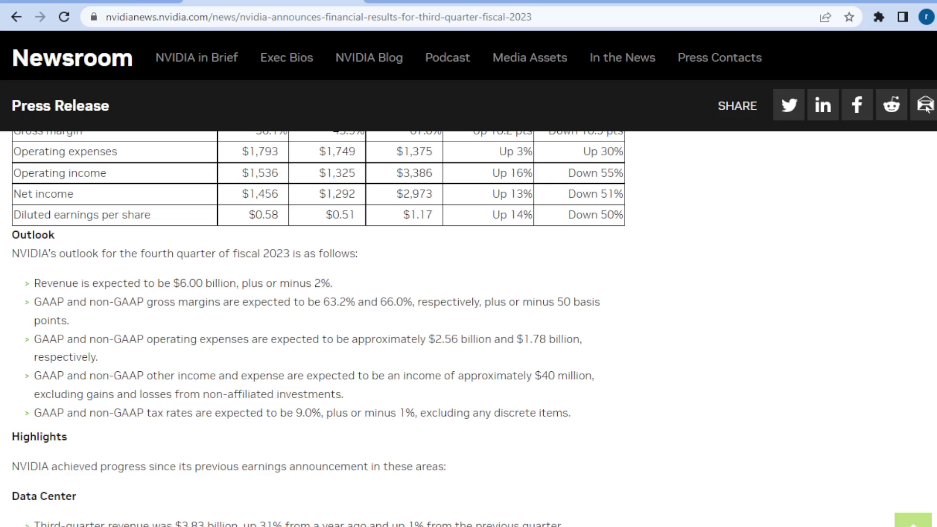
key(alt+Tab)
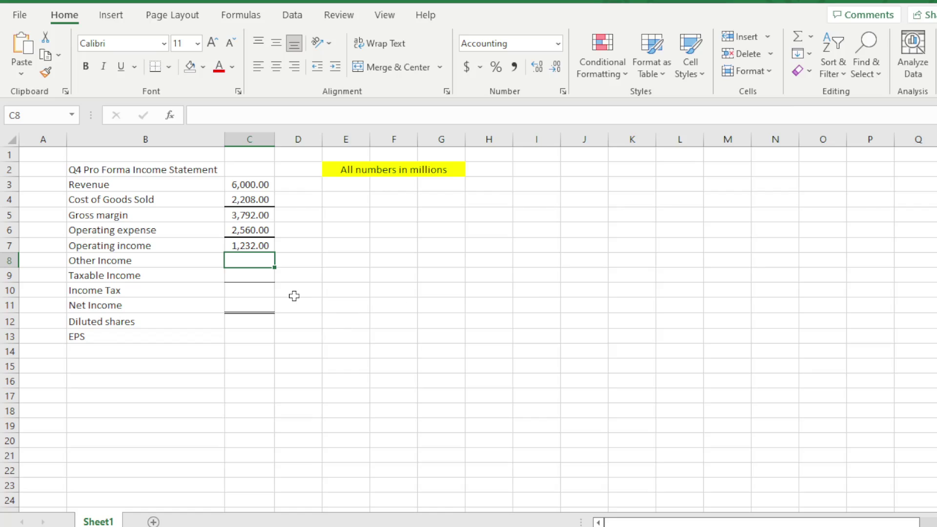
text(40)
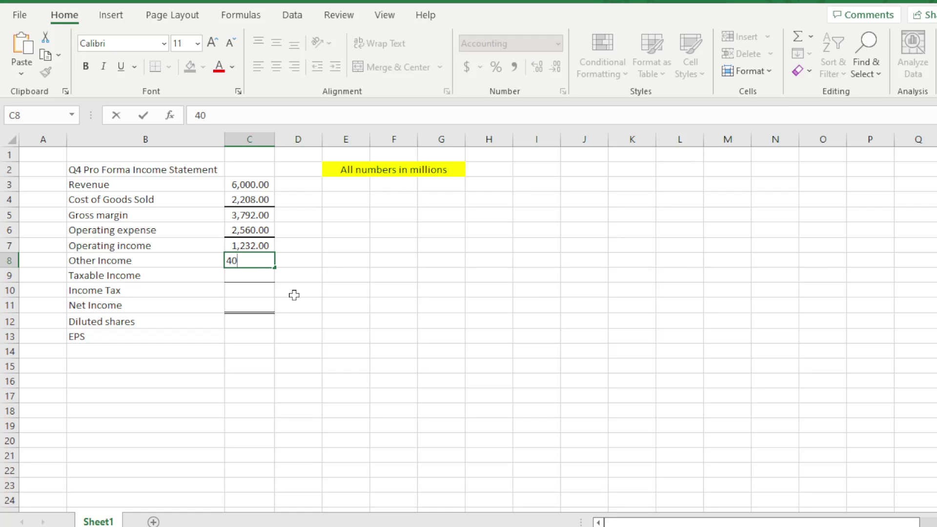
- Calculate Taxable Income in C9 as operating income plus other income with =C7+C8
click(266, 275)
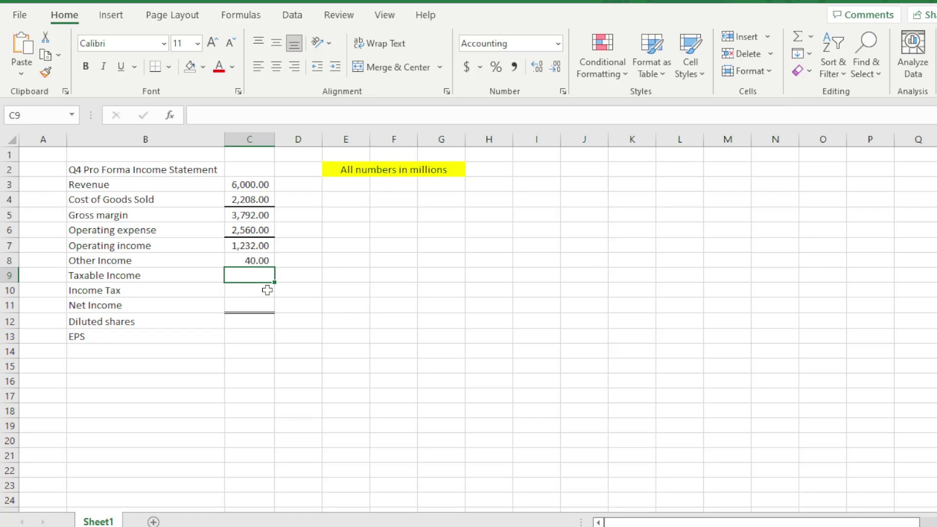
text(=)
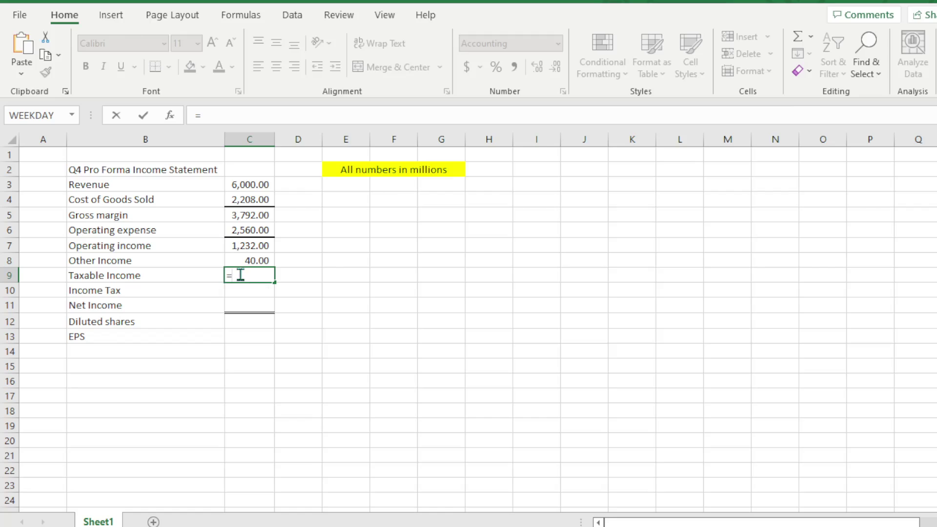
click(265, 244)
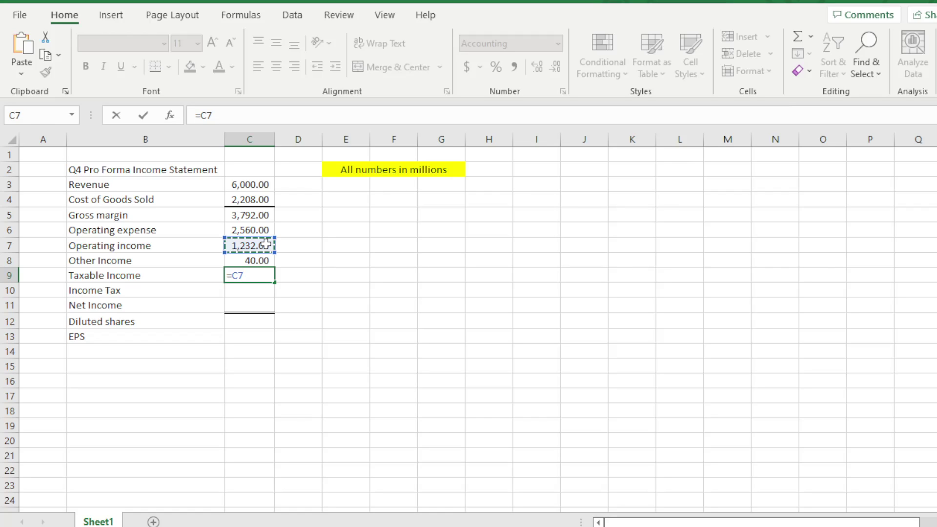
text(+)
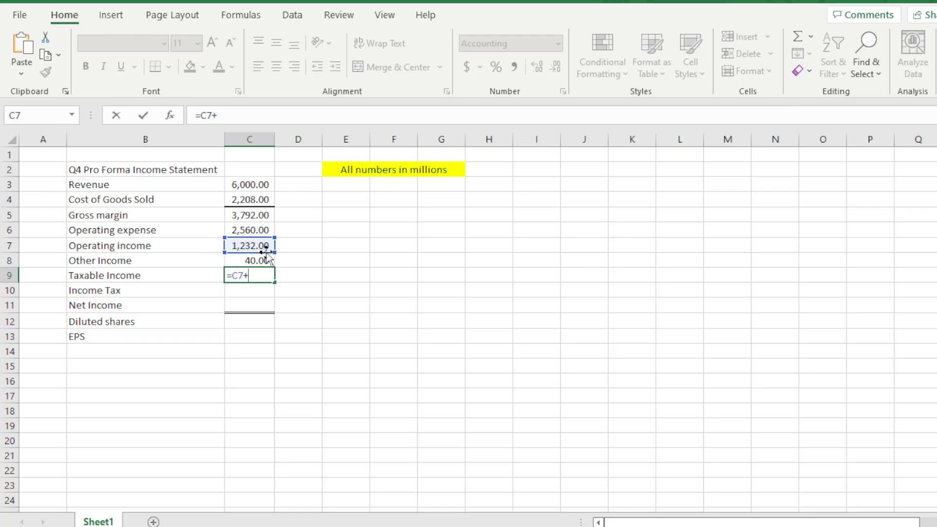
click(265, 261)
key(Return)
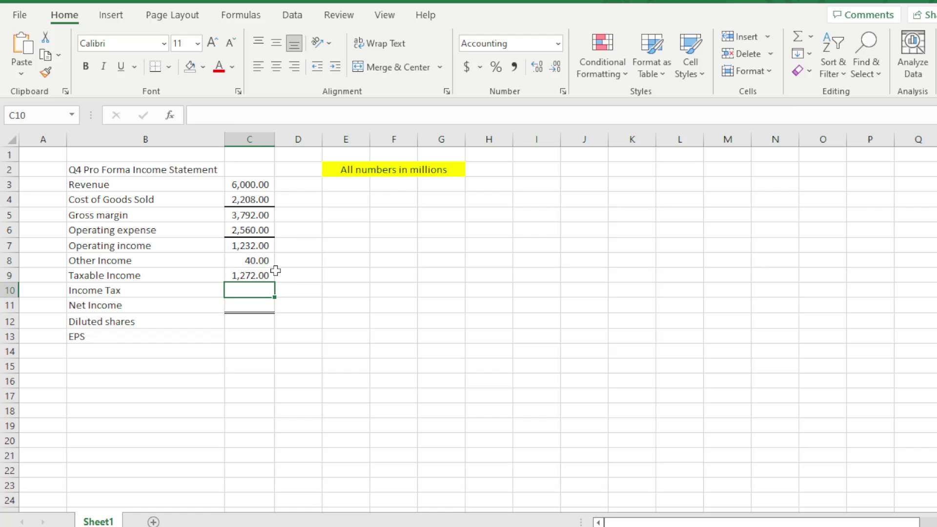
- Check the GAAP tax rate in NVIDIA's outlook in the browser, and calculate Income Tax in Excel cell C10 with =.09*C9
click(262, 275)
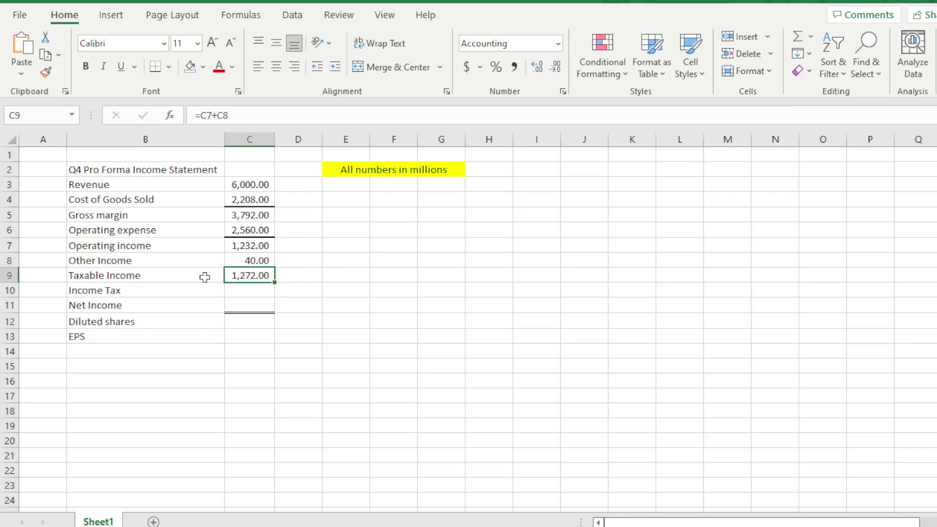
click(259, 290)
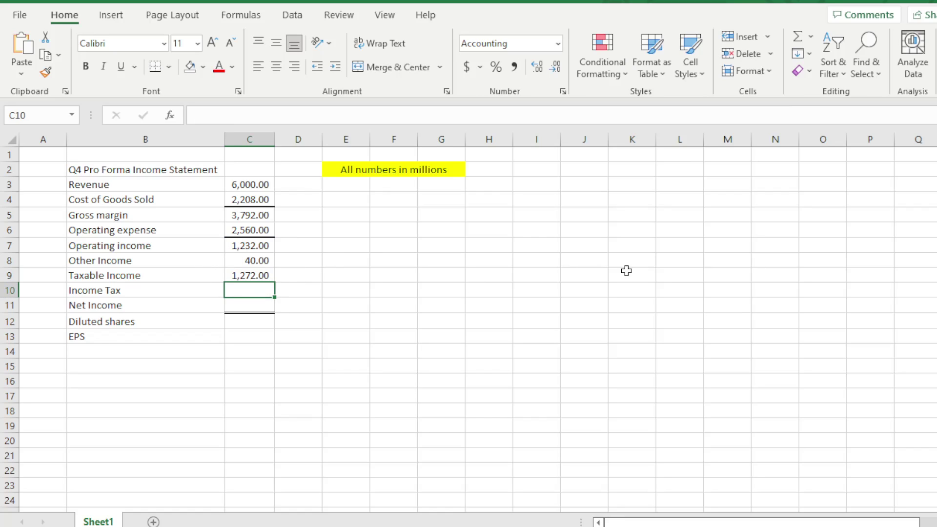
click(915, 287)
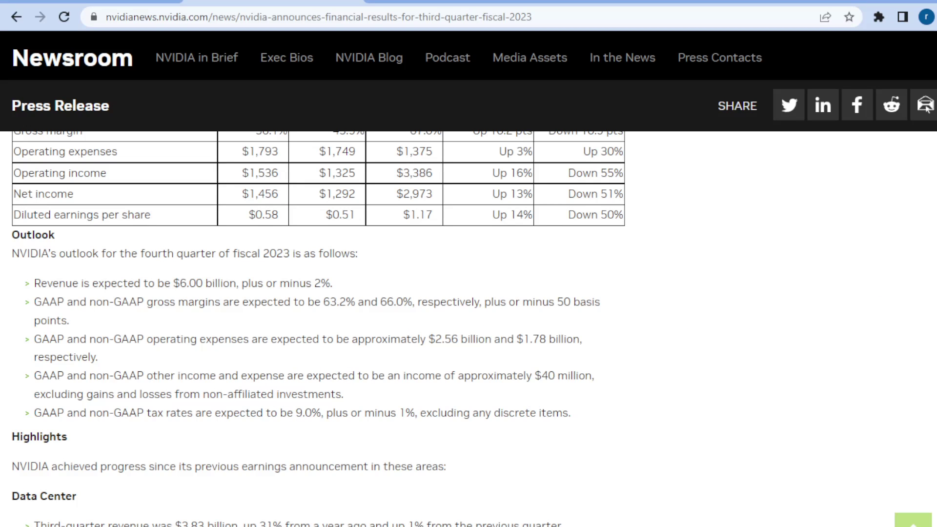
click(873, 279)
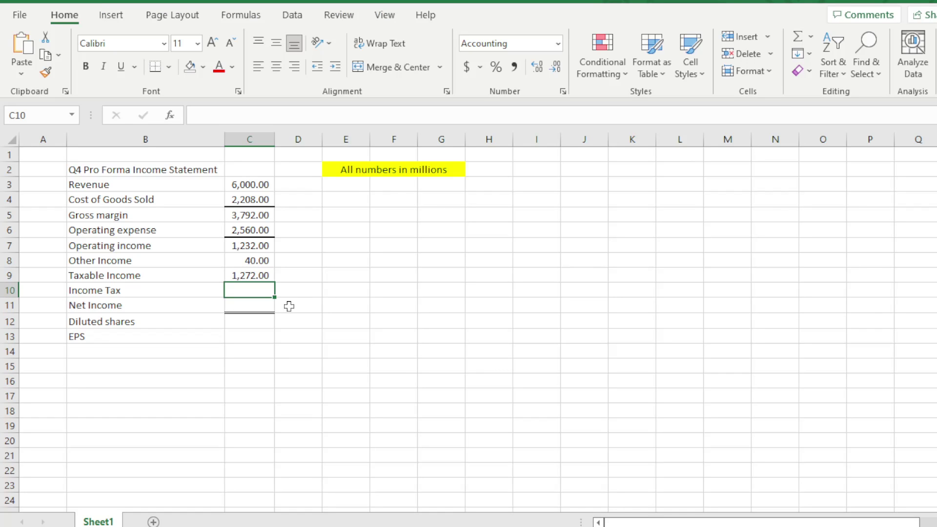
text(=)
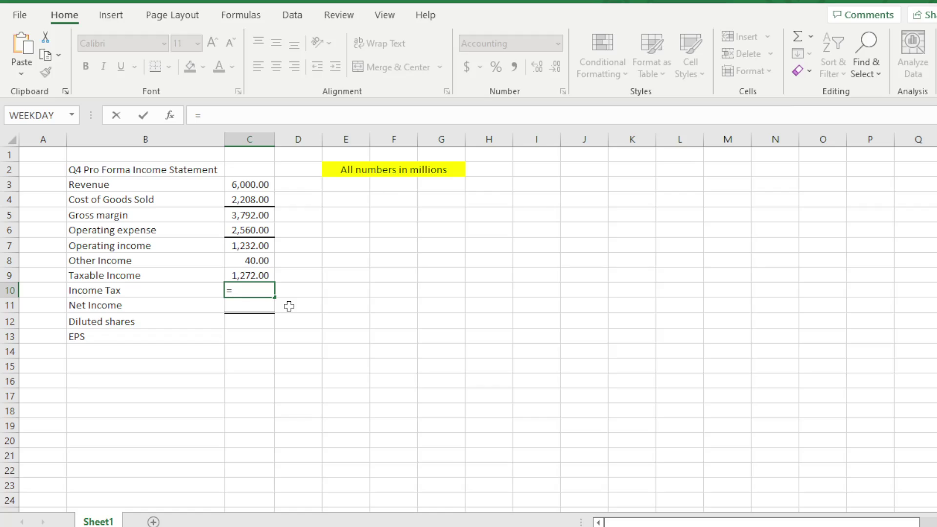
text(.09*)
click(259, 273)
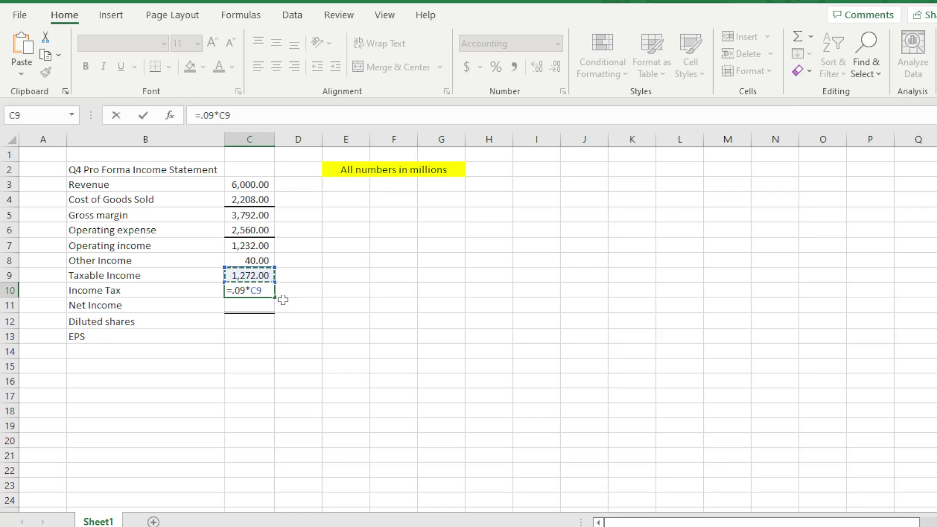
key(Return)
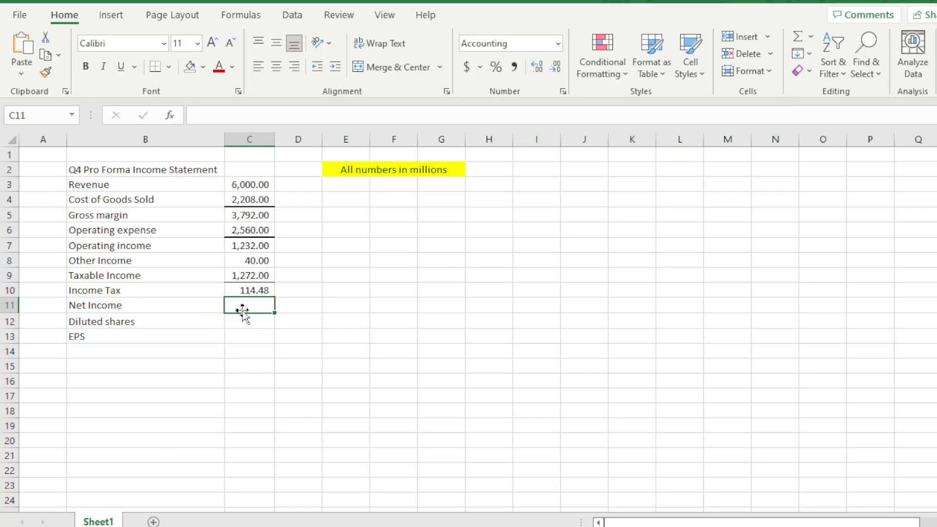
- Calculate Net Income in C11 as taxable income minus income tax with =C9-C10
text(=)
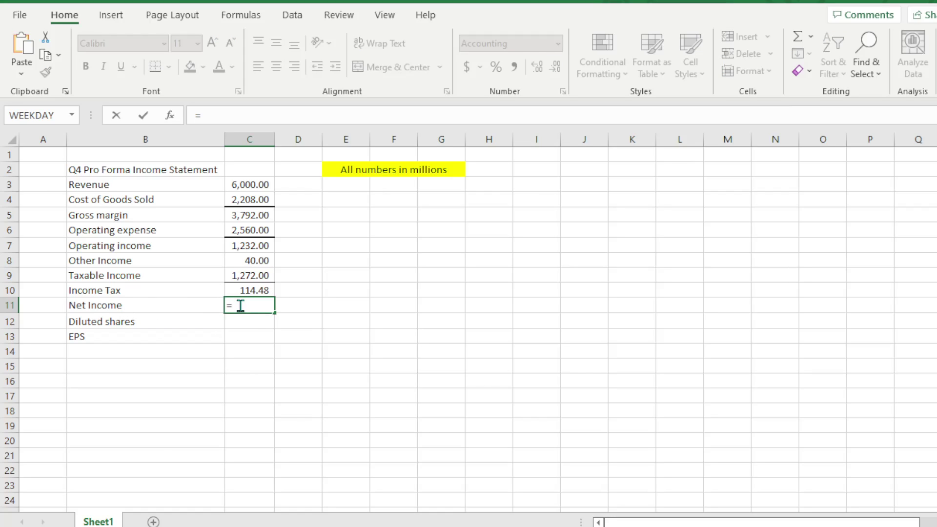
click(255, 275)
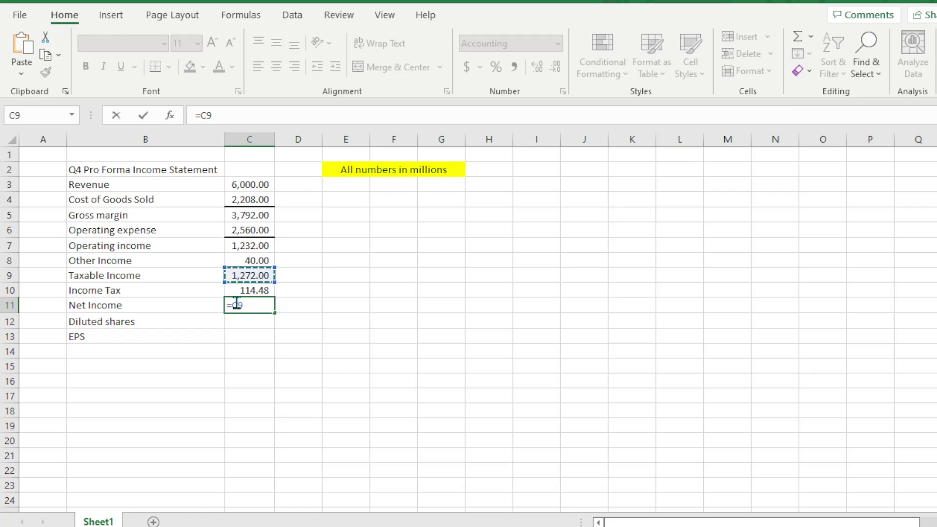
text(-)
click(251, 291)
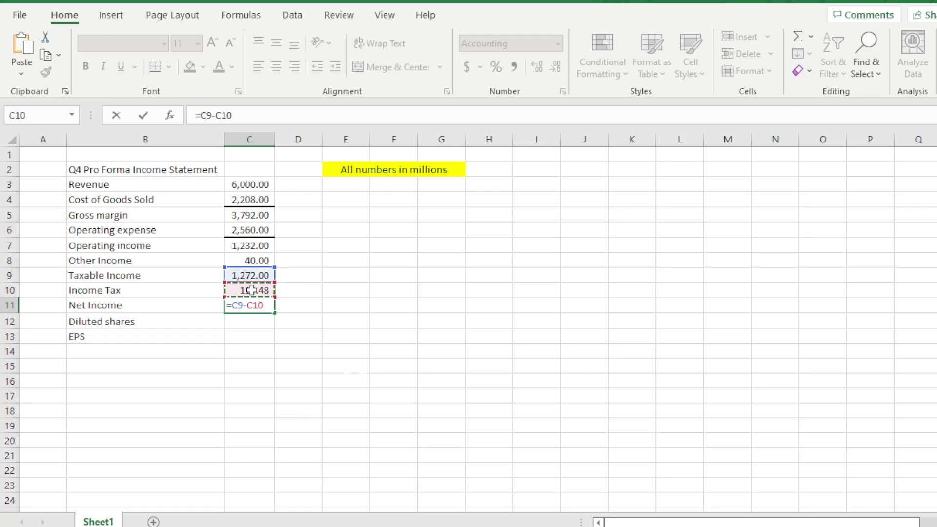
key(Return)
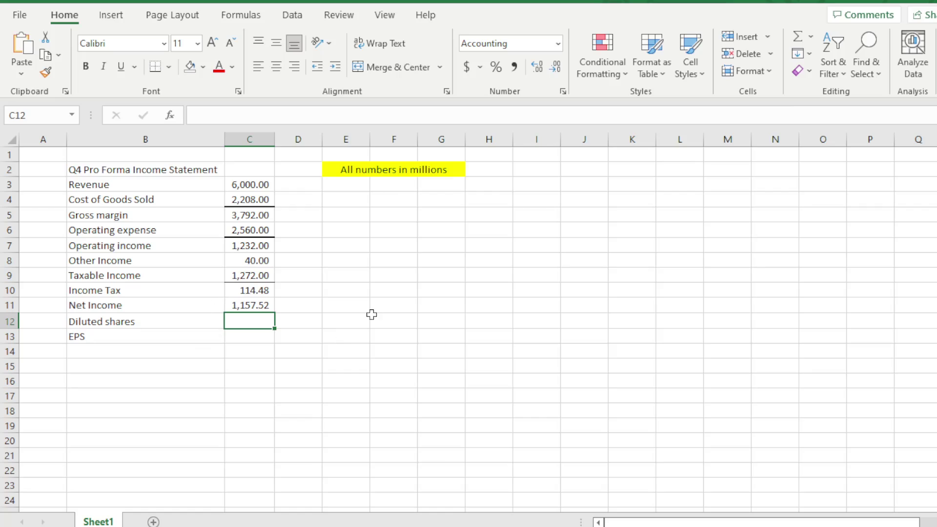
click(363, 294)
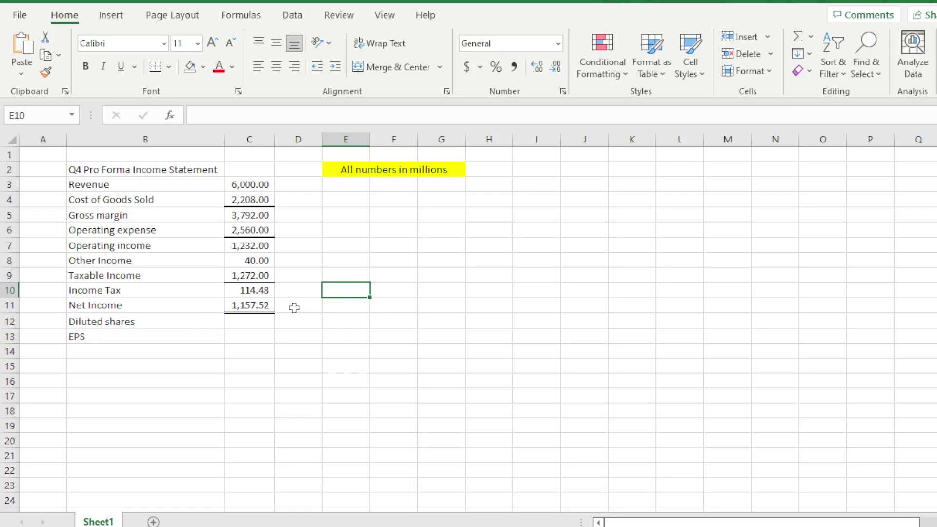
click(246, 306)
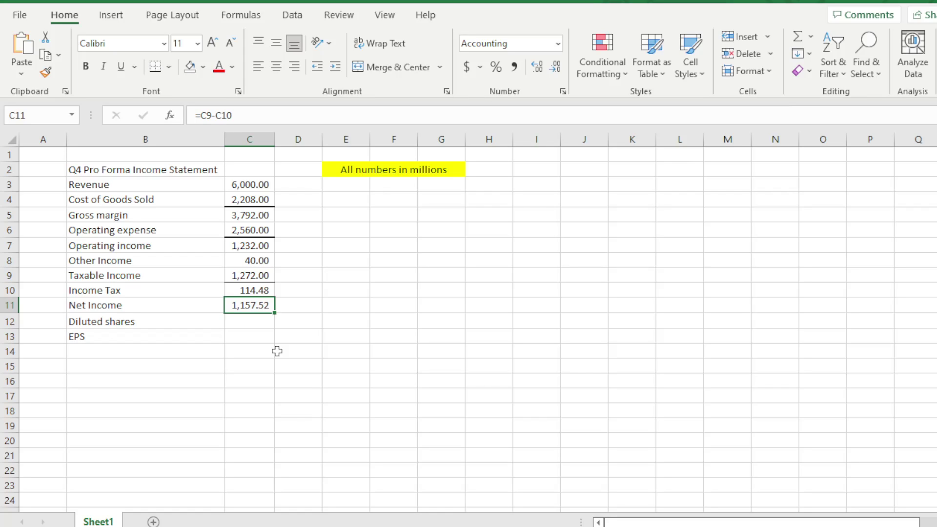
- Check the third-quarter weighted average diluted shares in NVIDIA's press release in the browser, and enter 2499 as Diluted shares in Excel cell C12
click(262, 321)
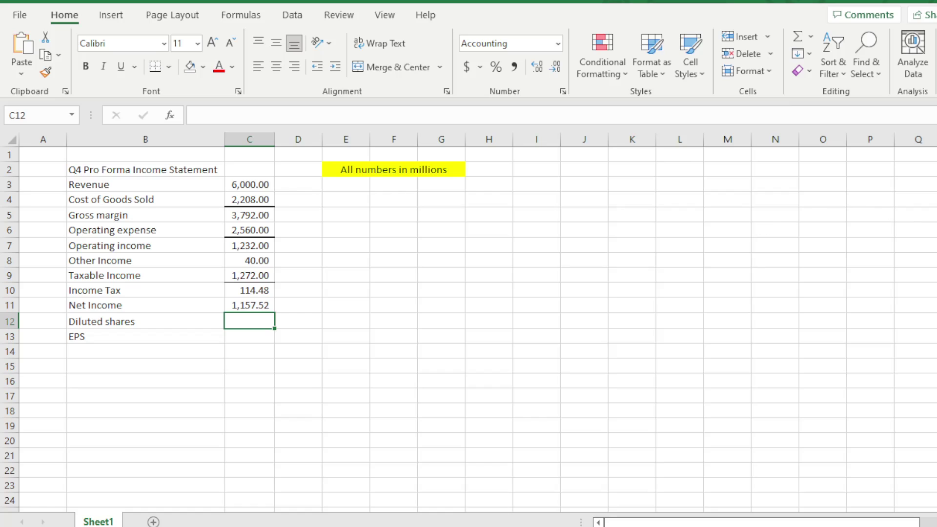
click(869, 271)
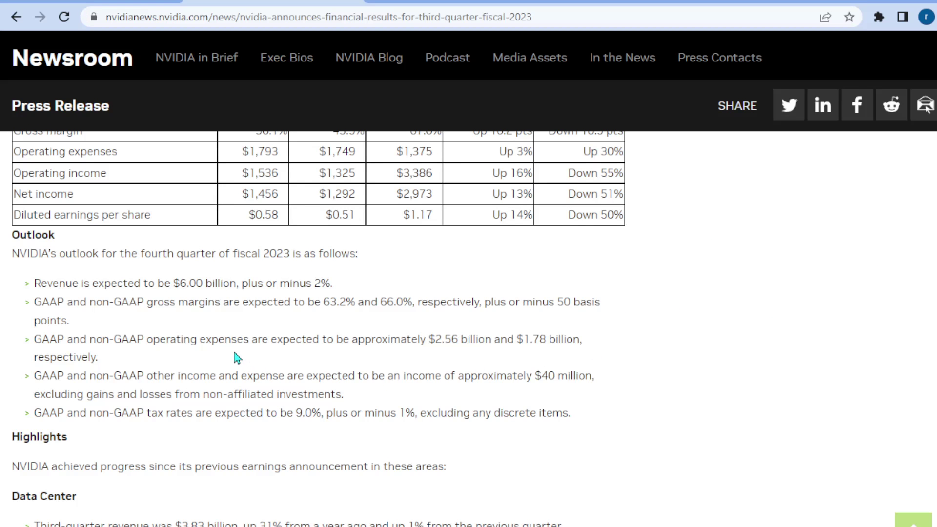
scroll(236, 358, up, 8)
scroll(236, 357, down, 8)
scroll(236, 358, down, 20)
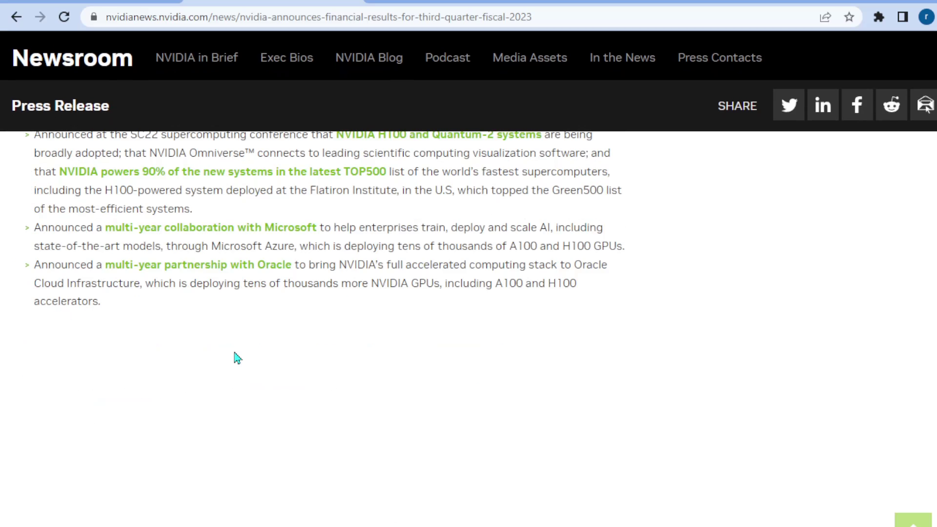
scroll(236, 357, down, 8)
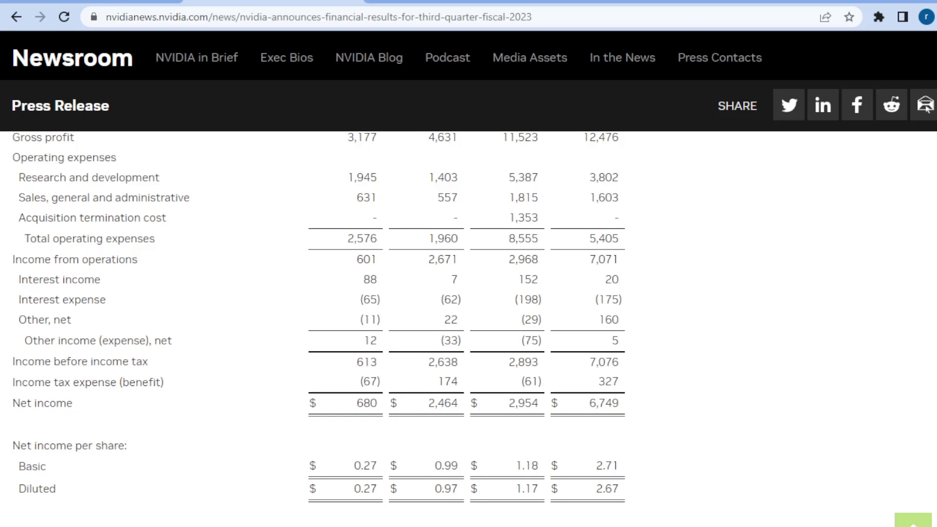
scroll(925, 108, down, 3)
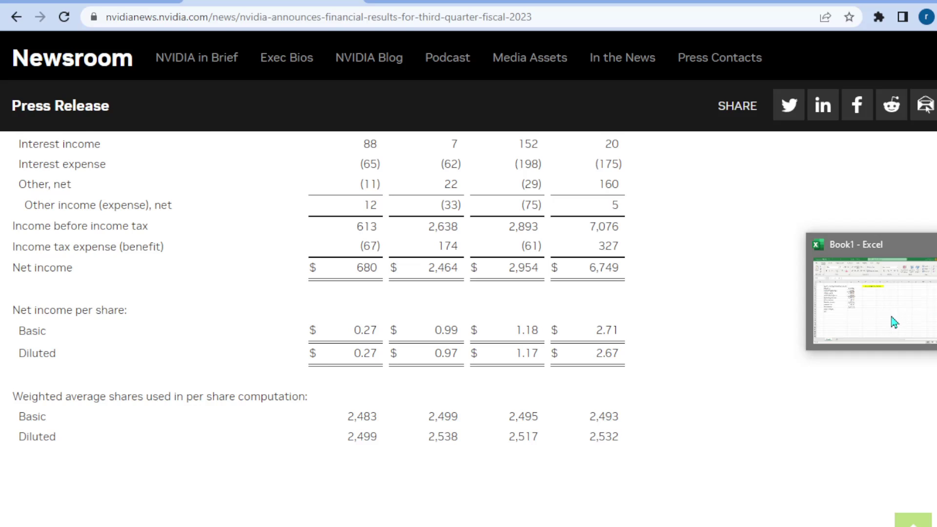
click(892, 320)
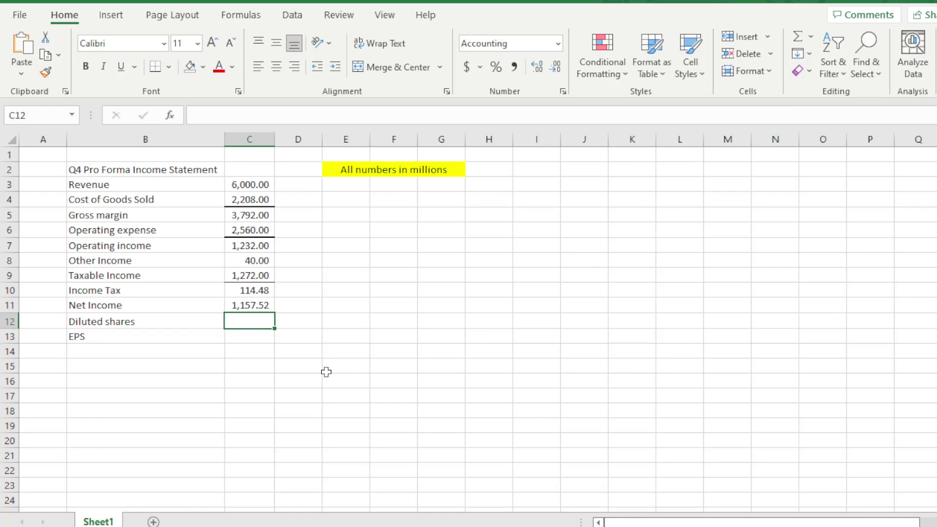
text(2499)
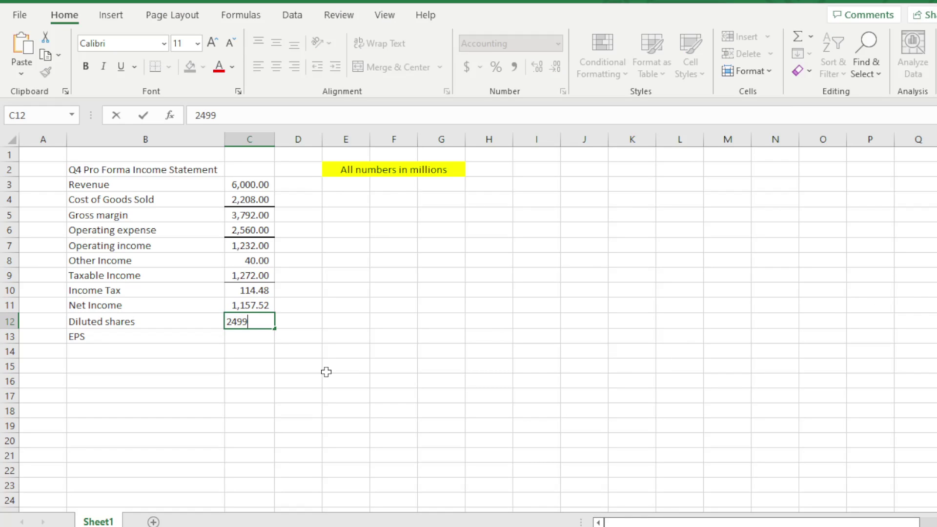
click(326, 371)
- Calculate EPS in C13 as net income divided by diluted shares with =C11/C12
click(247, 336)
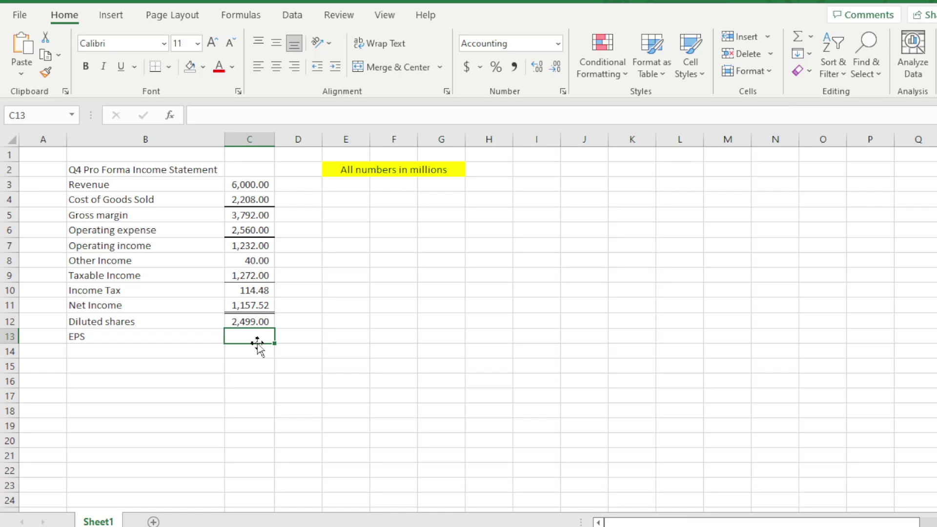
text(=)
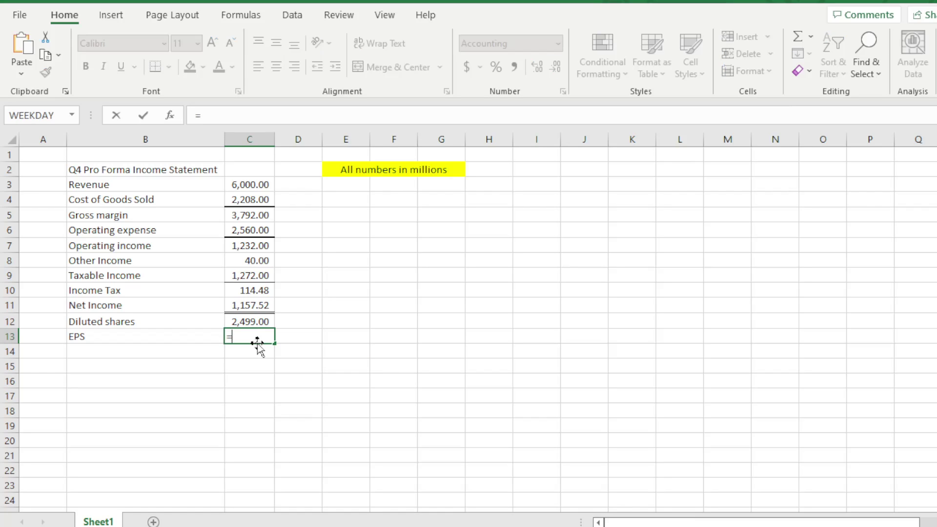
click(244, 305)
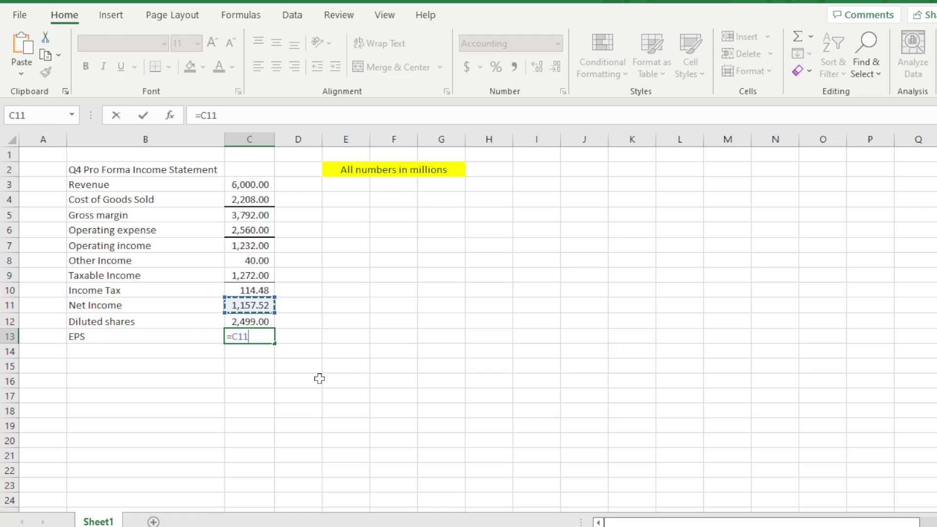
text(/)
click(250, 318)
key(Return)
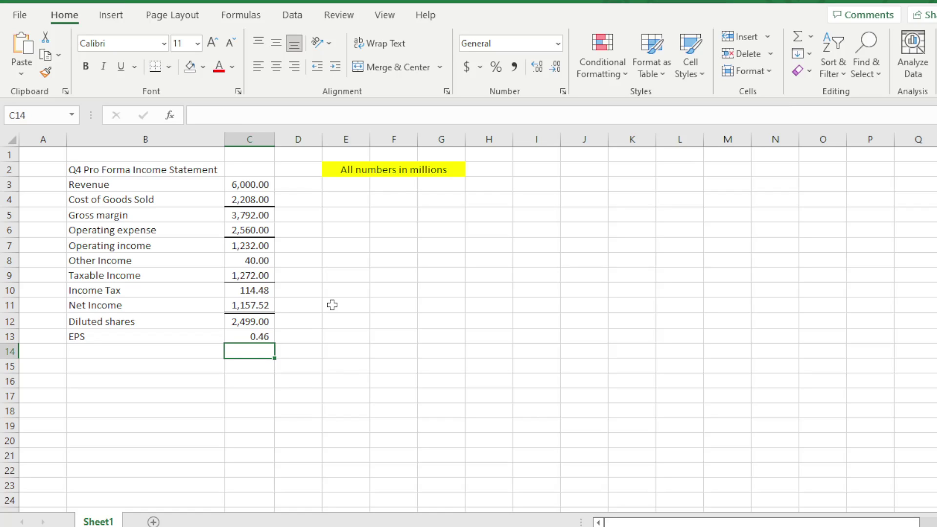
click(257, 335)
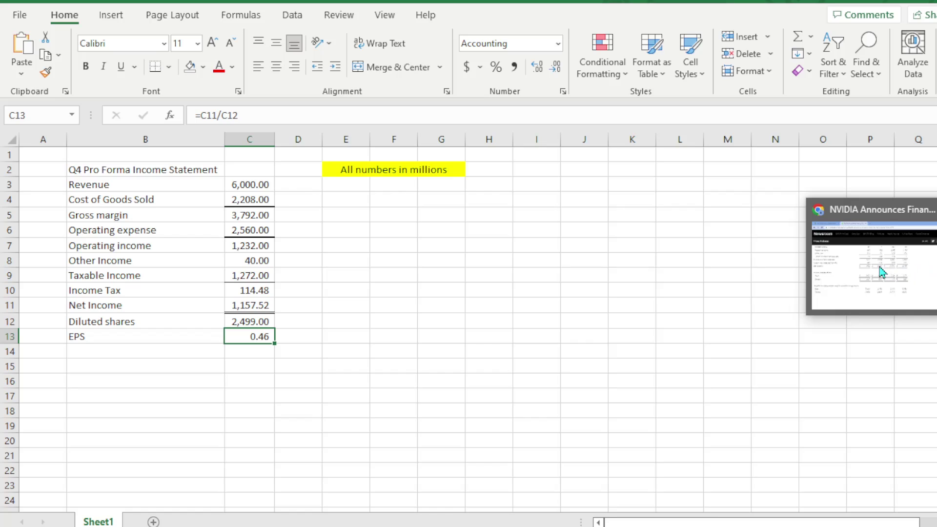
- Open NVIDIA's fourth-quarter fiscal 2022 press release in the browser and compare its diluted earnings per share with the pro forma EPS in Excel
click(883, 271)
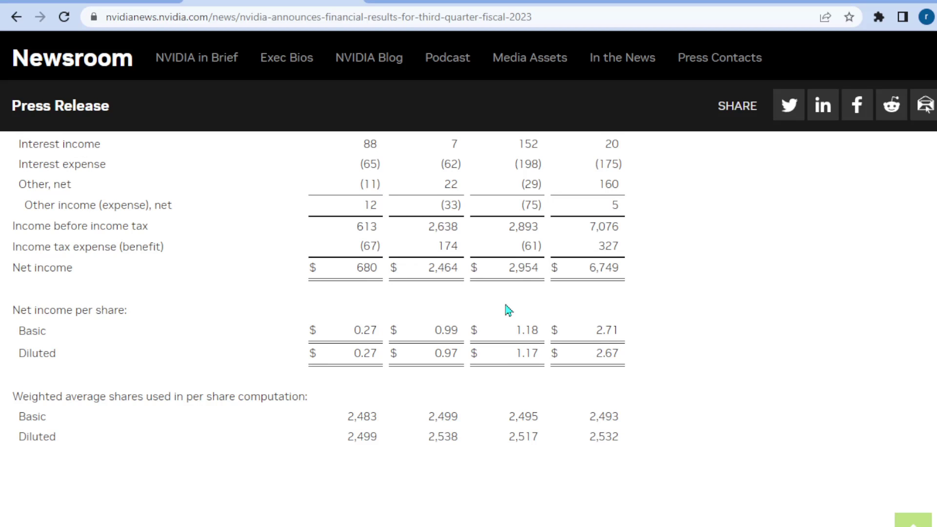
scroll(508, 310, up, 20)
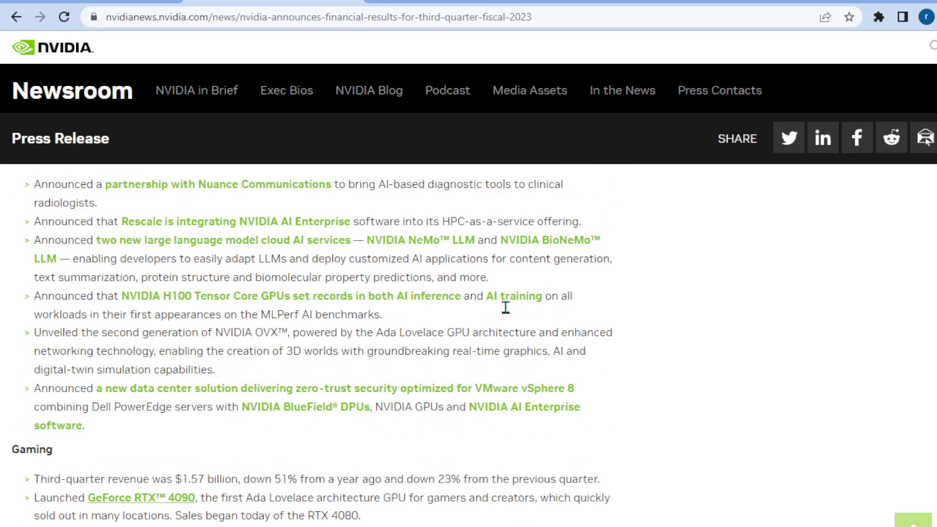
click(16, 17)
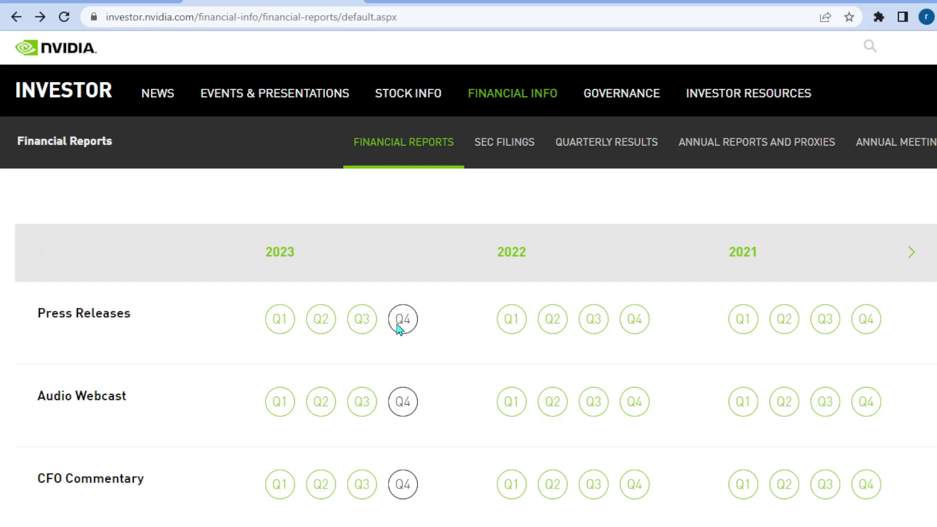
click(633, 322)
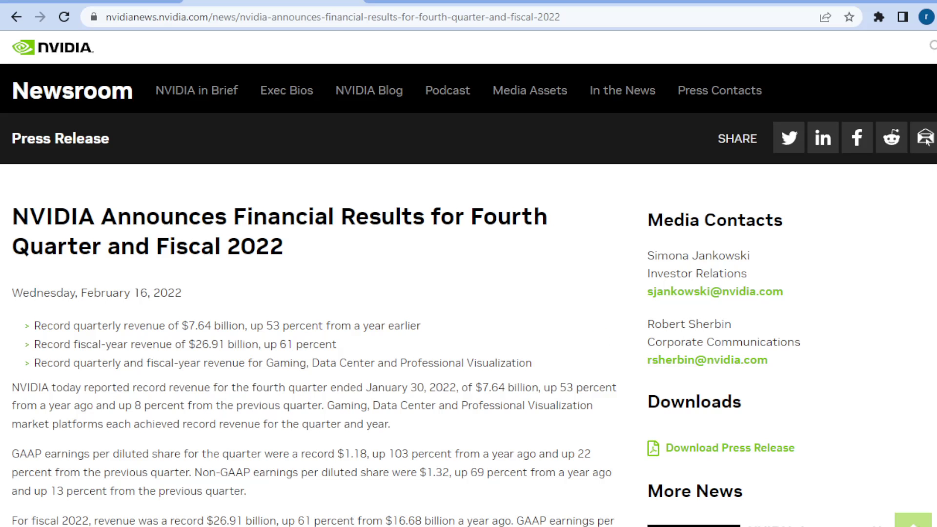
scroll(468, 327, down, 15)
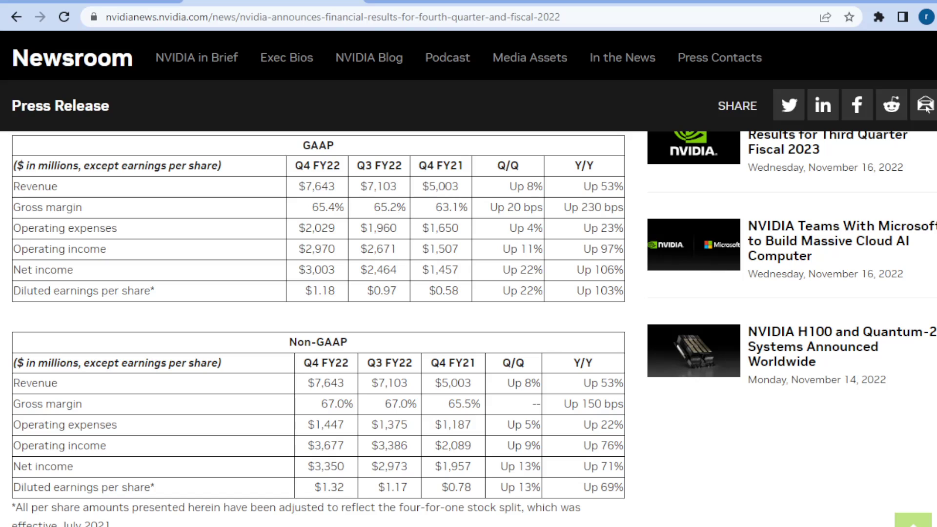
scroll(759, 150, down, 2)
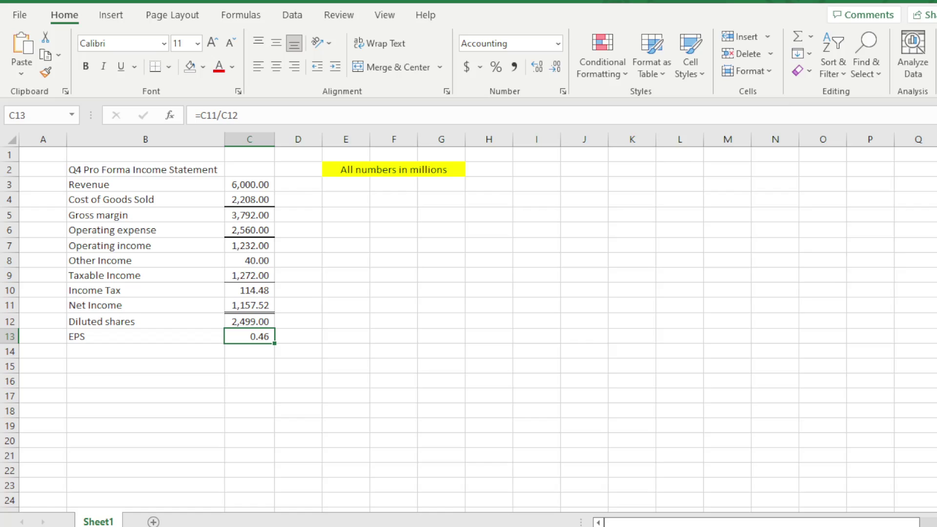
click(889, 293)
scroll(205, 345, up, 5)
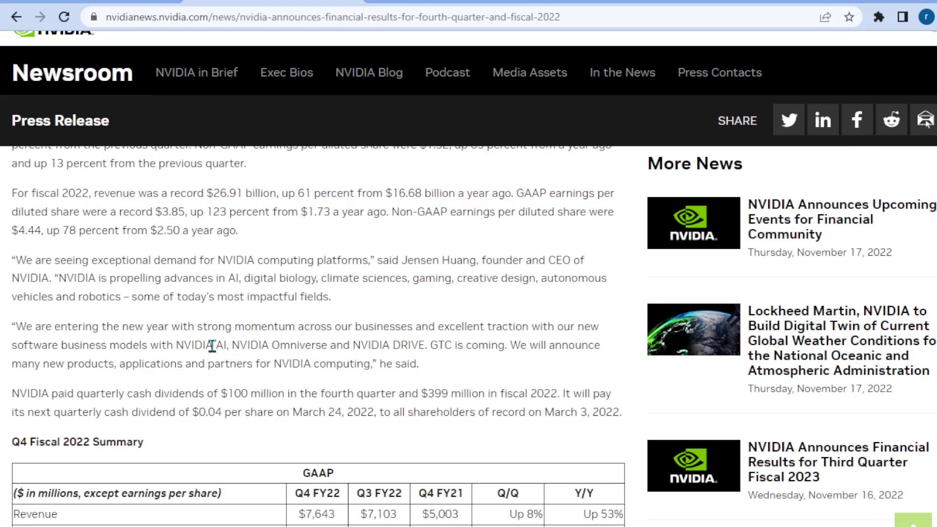
scroll(212, 345, up, 5)
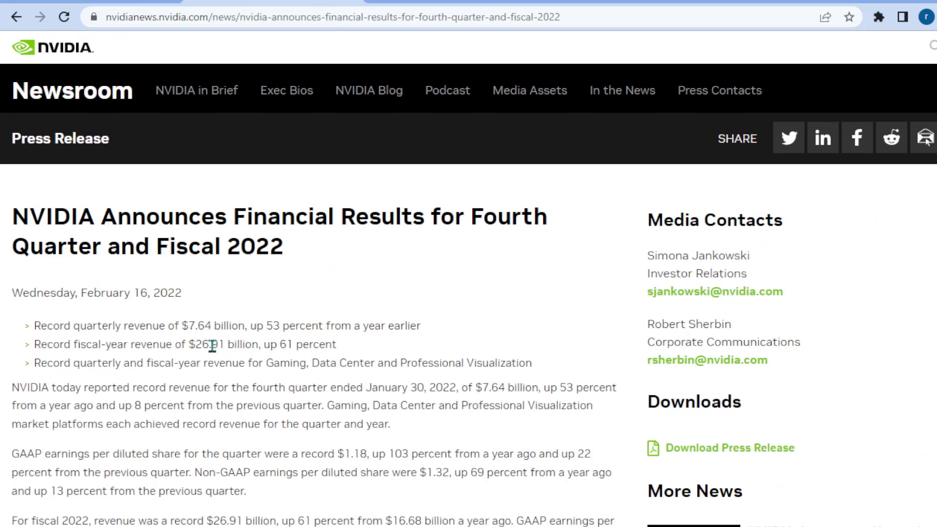
- Open NVIDIA's first-quarter fiscal 2023 press release from the financial reports page and check its non-GAAP diluted earnings per share
click(23, 14)
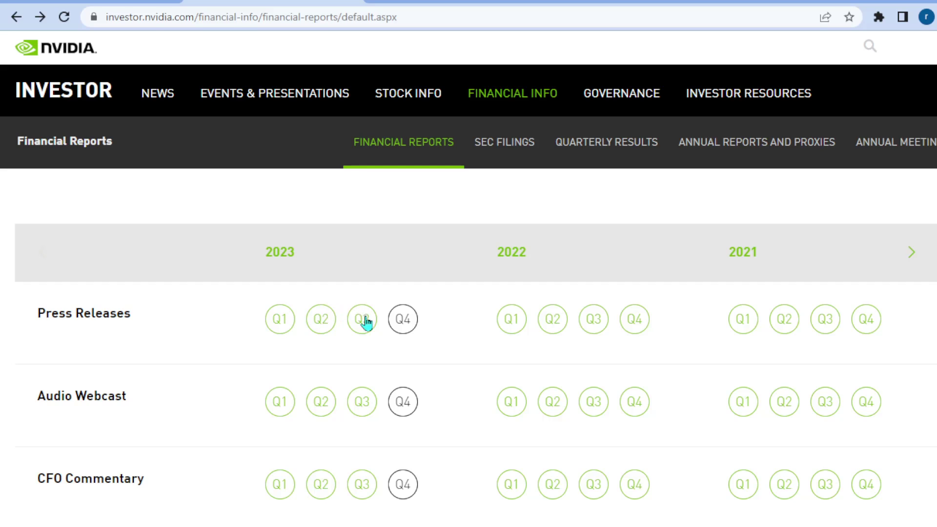
click(280, 326)
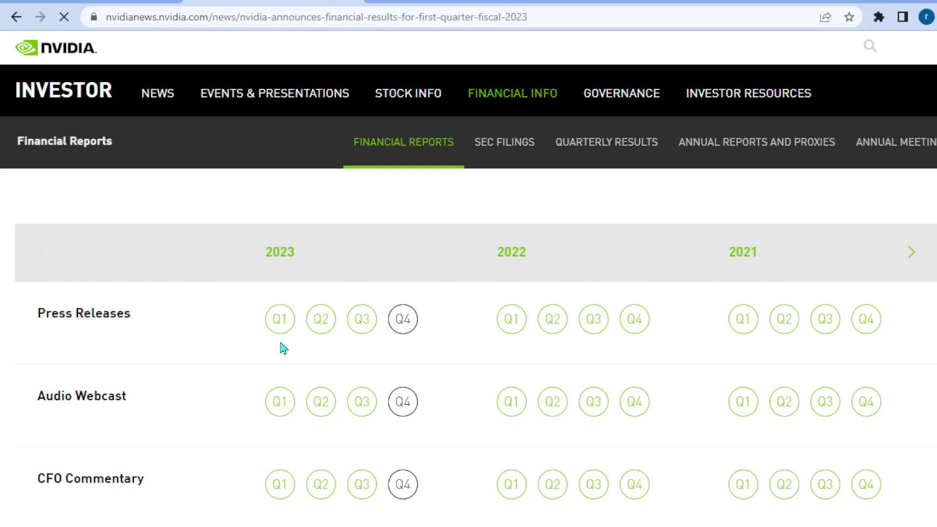
scroll(298, 315, down, 15)
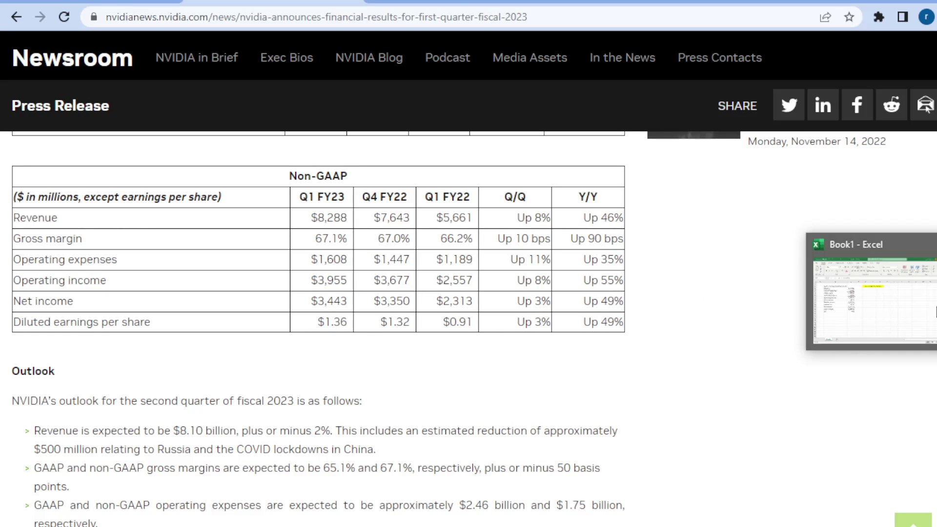
- Switch to Excel, label cell C16 as q1, and enter the first-quarter diluted EPS of 1.36 in C17
click(874, 323)
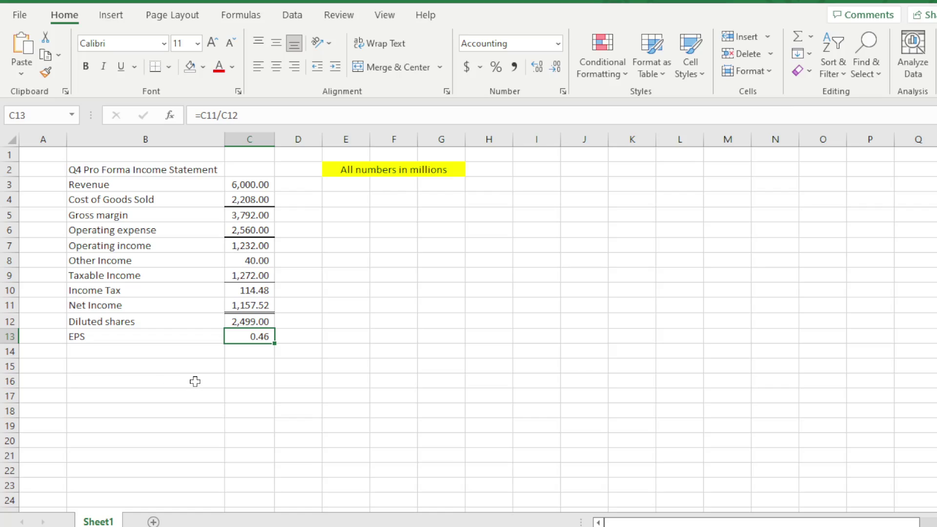
click(189, 381)
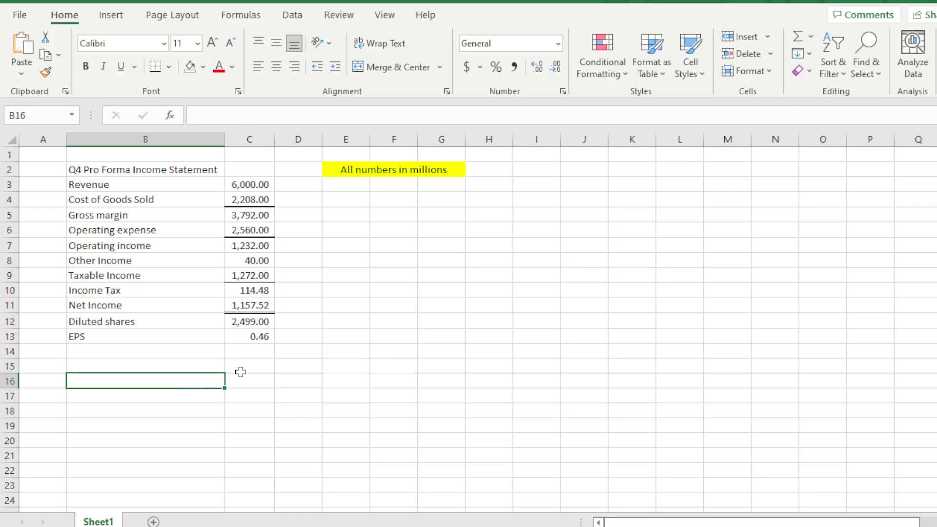
click(254, 383)
text(q1)
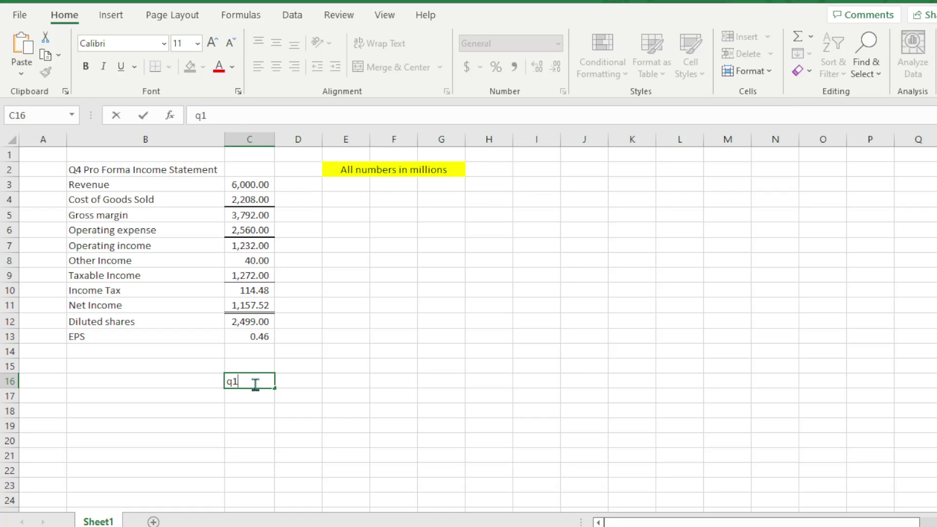
click(248, 393)
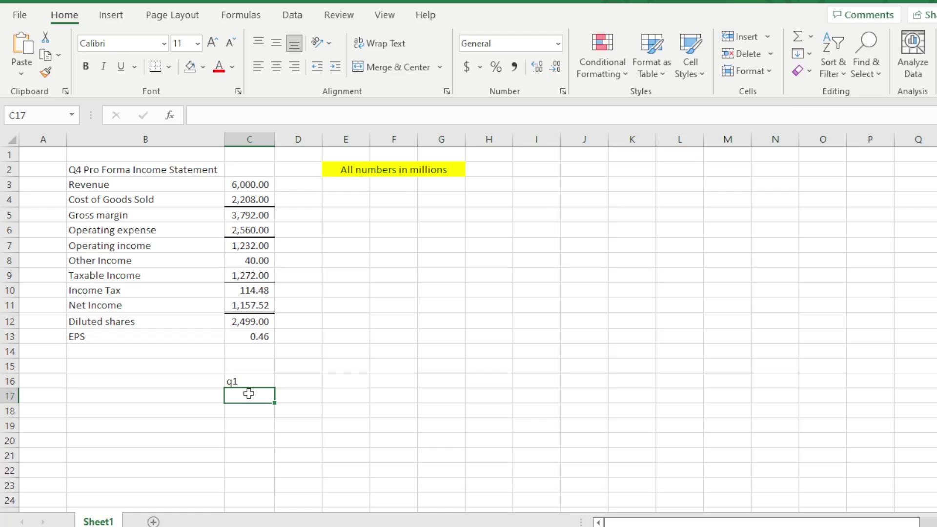
text(1.36)
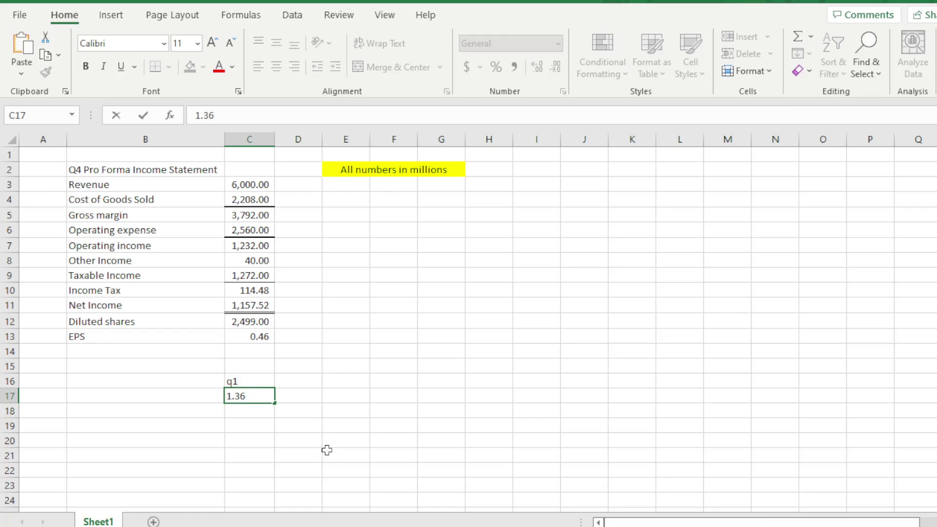
- Label cell D16 as q2 and select the cell below it for the second-quarter EPS
click(293, 376)
text(q2)
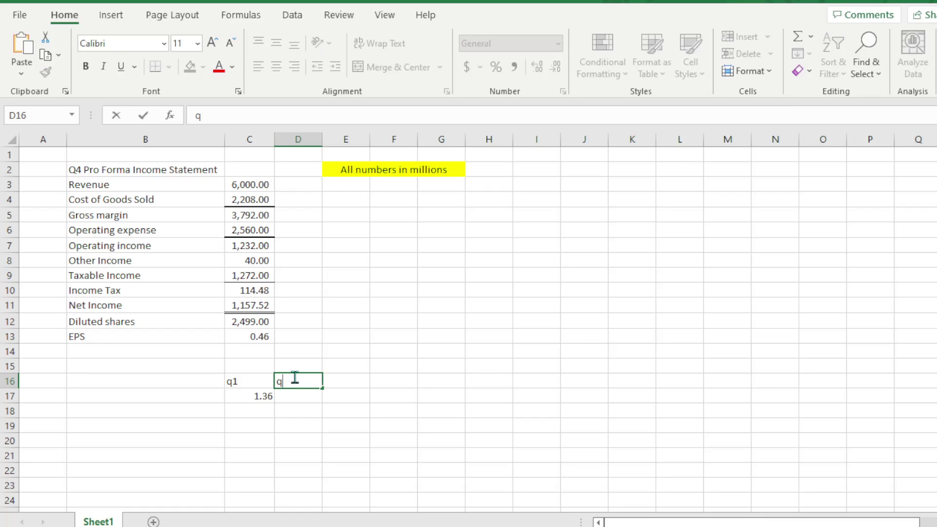
click(303, 396)
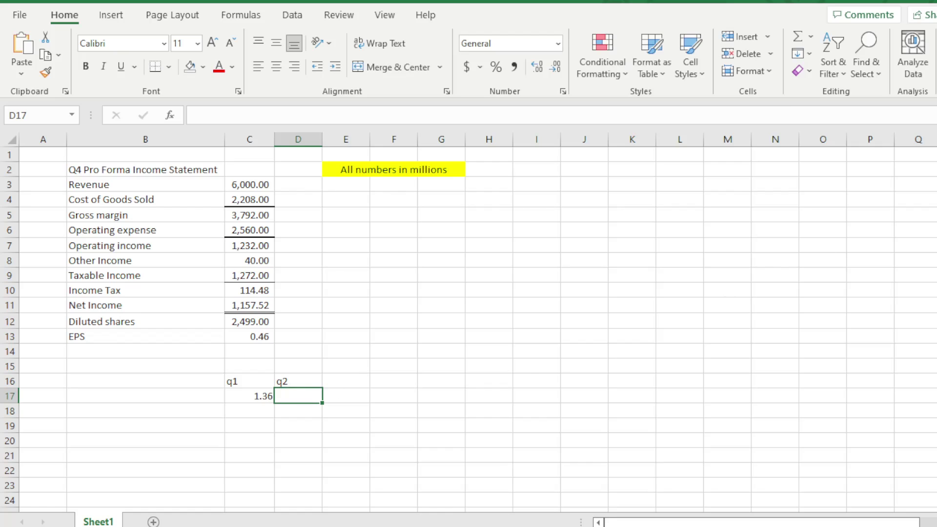
- Switch to the browser, open NVIDIA's second-quarter fiscal 2023 press release from the financial reports page, and check its GAAP diluted earnings per share
click(902, 296)
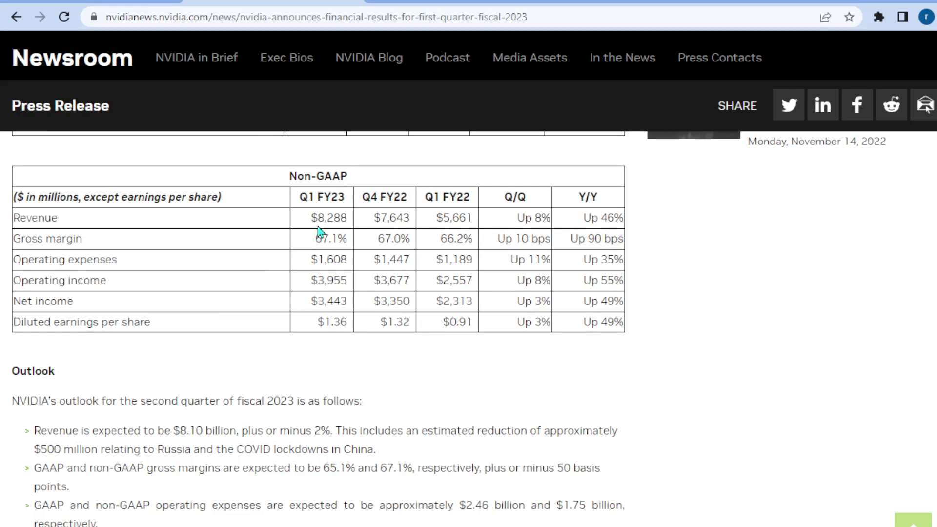
click(20, 24)
click(319, 321)
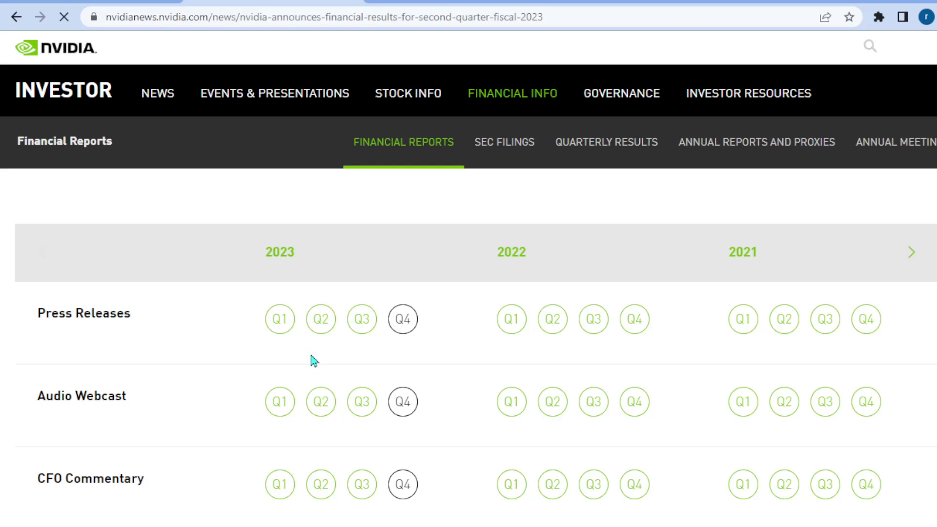
scroll(926, 108, down, 10)
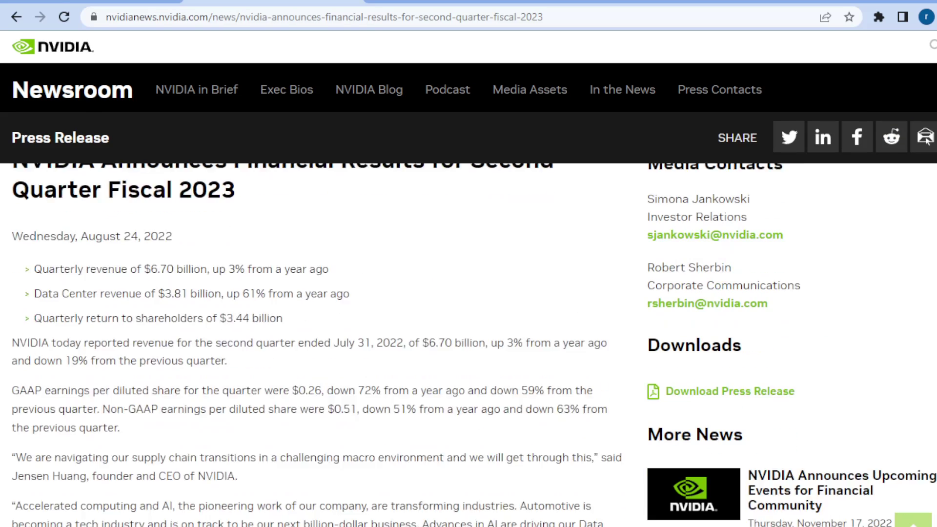
scroll(926, 108, down, 3)
scroll(925, 108, down, 1)
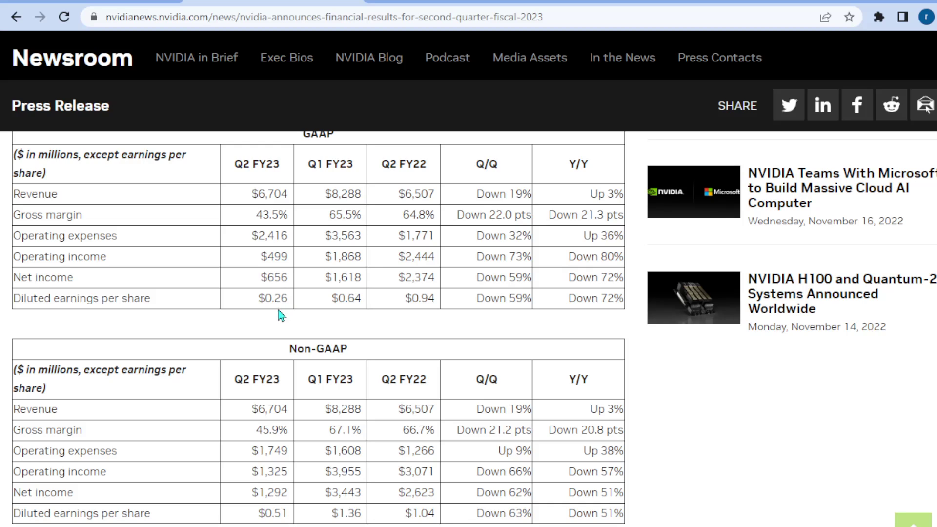
- Switch to Excel, enter the second-quarter EPS of 0.26 in D17, and label cell E16 as q3
mouse_move(934, 310)
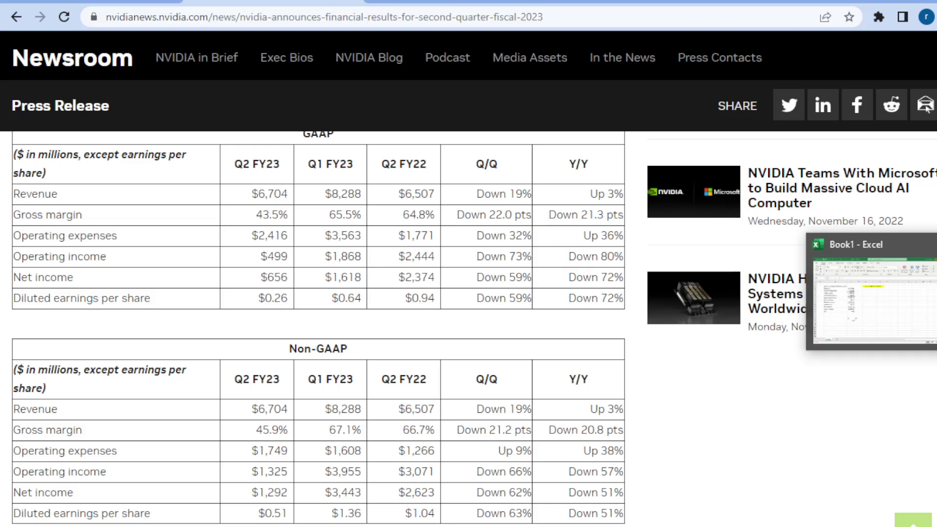
click(889, 322)
text(.26)
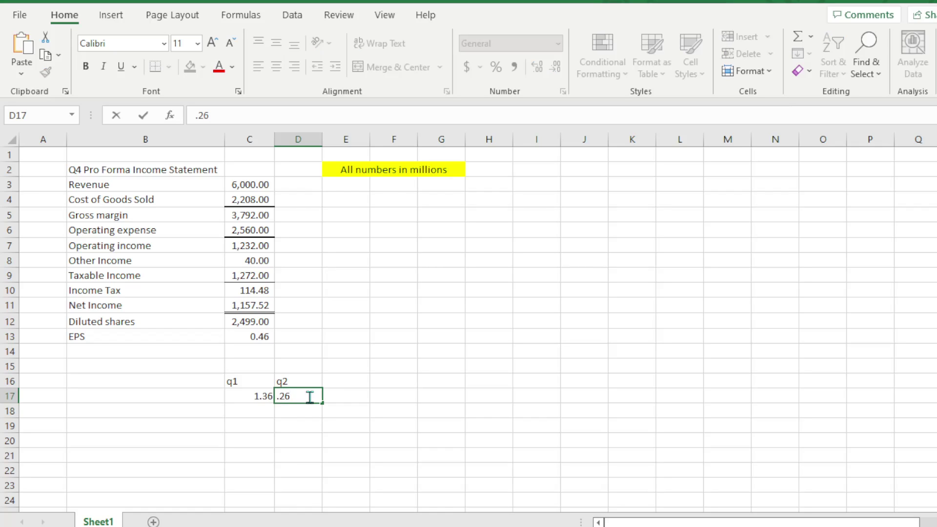
click(331, 379)
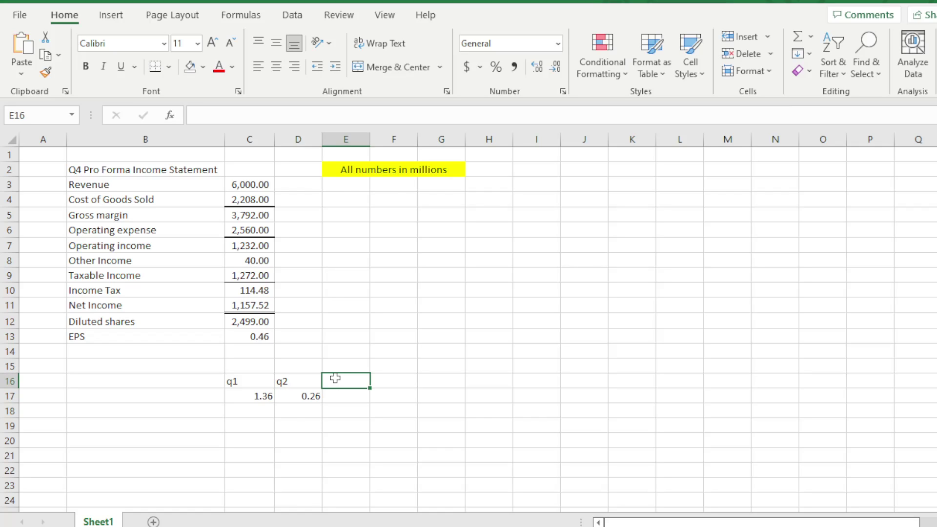
text(q3)
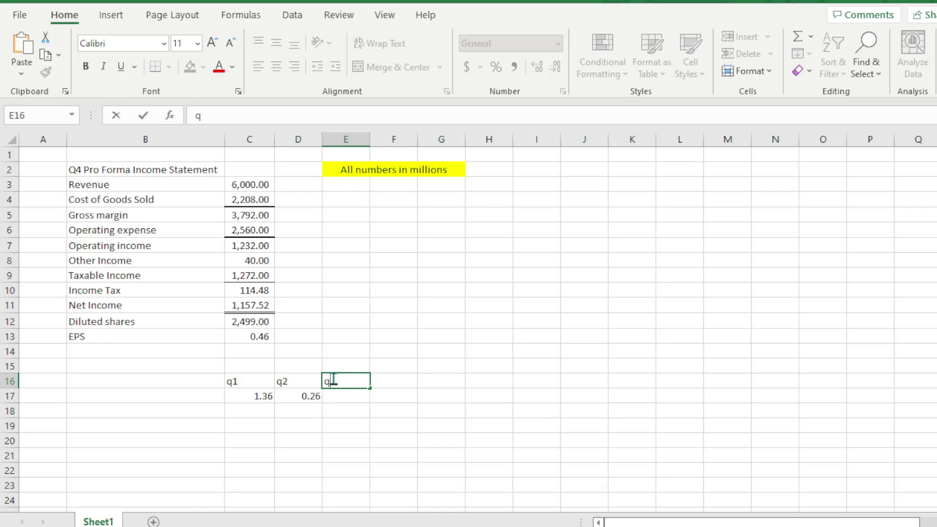
click(356, 402)
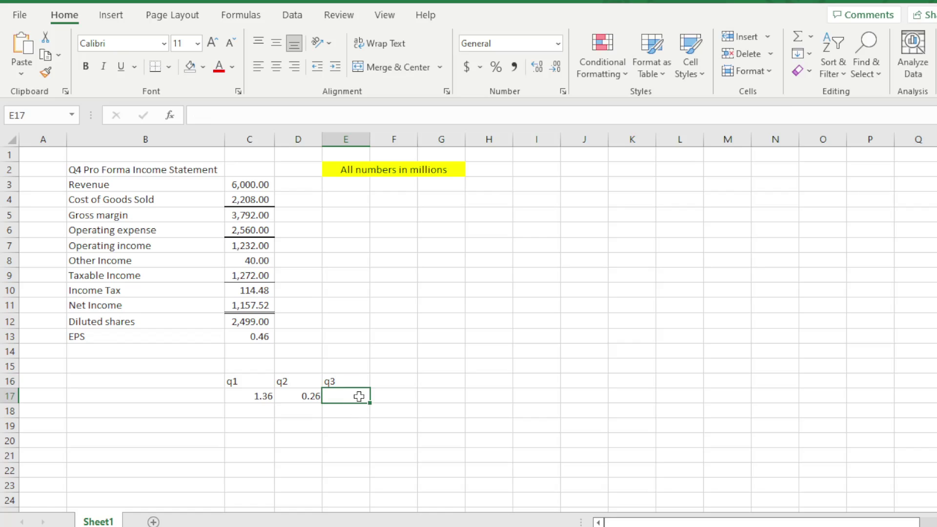
- Look up the GAAP diluted EPS in NVIDIA's third-quarter fiscal 2023 press release in the browser and enter 0.27 in E17 in Excel
key(alt+Tab)
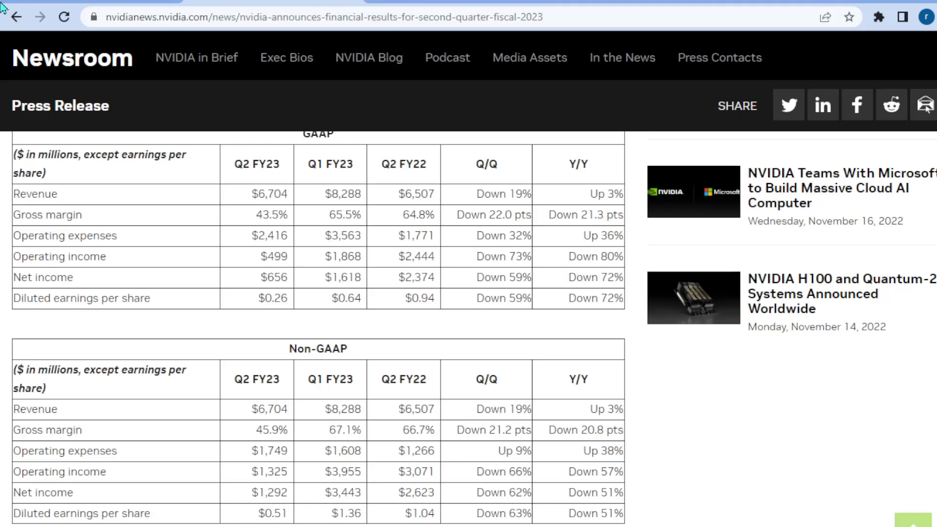
click(13, 18)
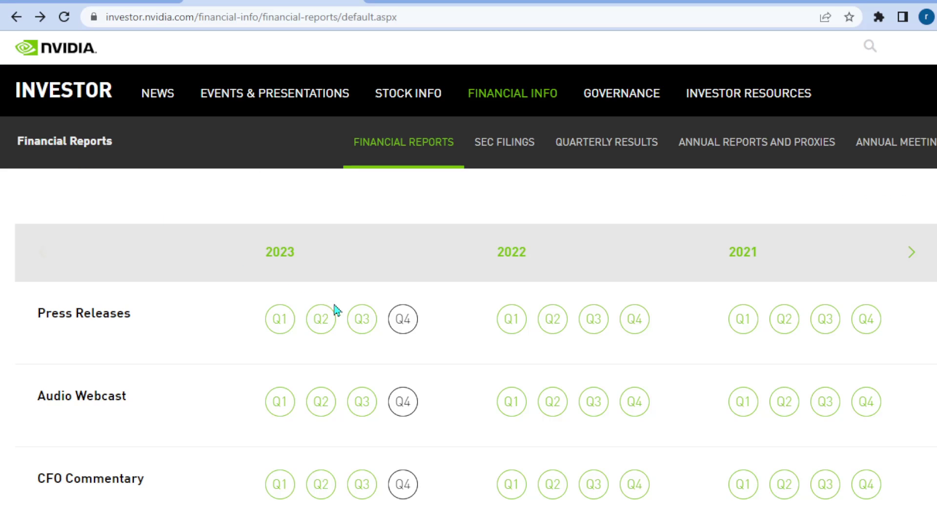
click(358, 327)
scroll(347, 317, down, 10)
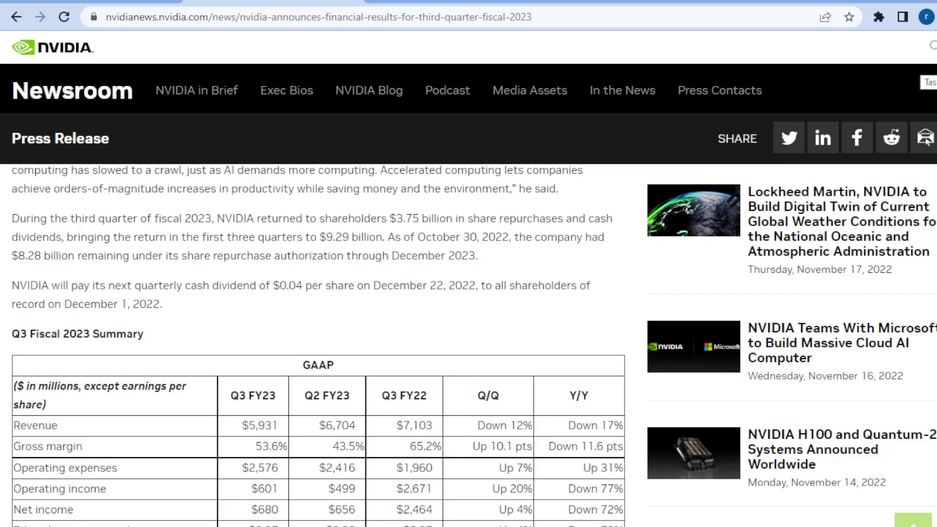
scroll(929, 83, down, 3)
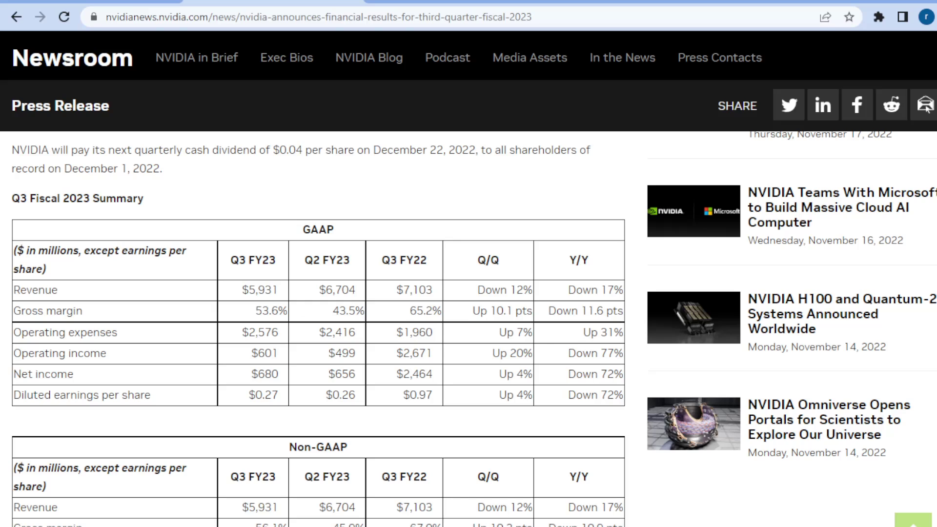
key(alt+Tab)
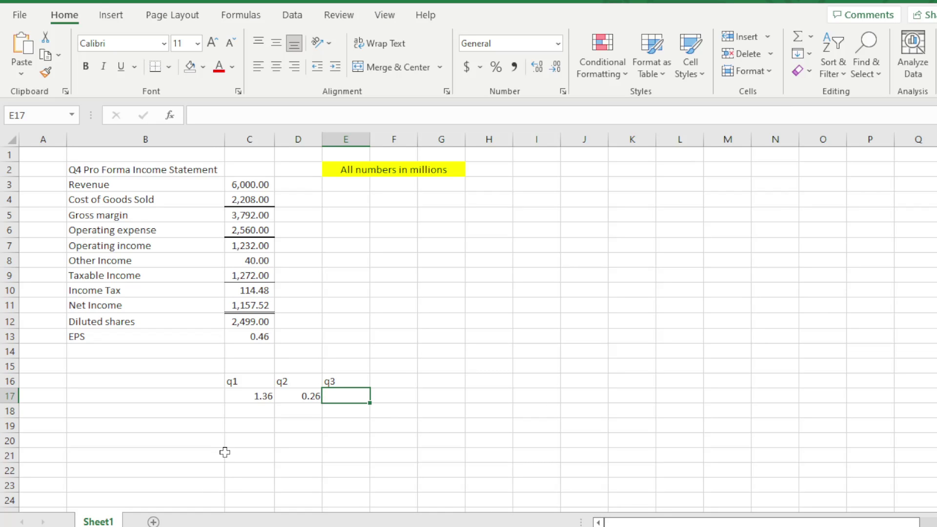
text(.27)
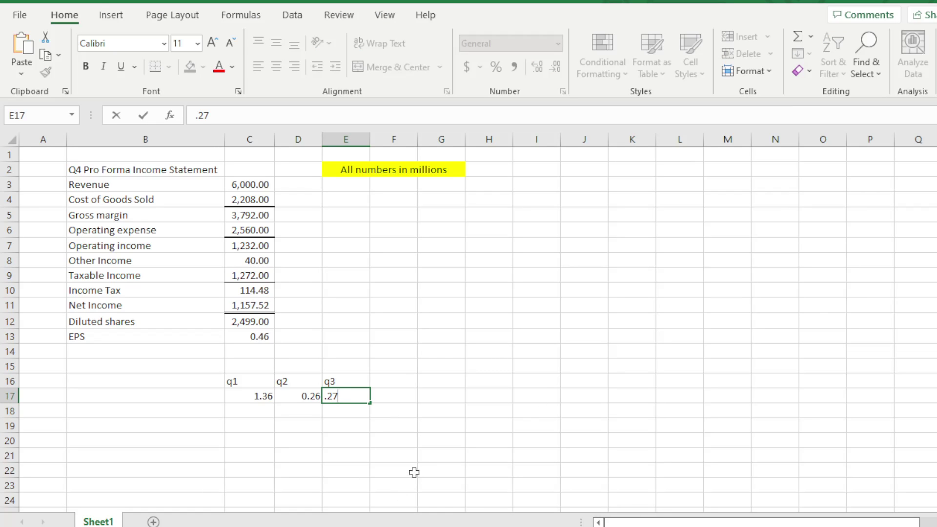
- Label cell F16 as q4 and enter the pro forma EPS of 0.46 in F17
click(400, 378)
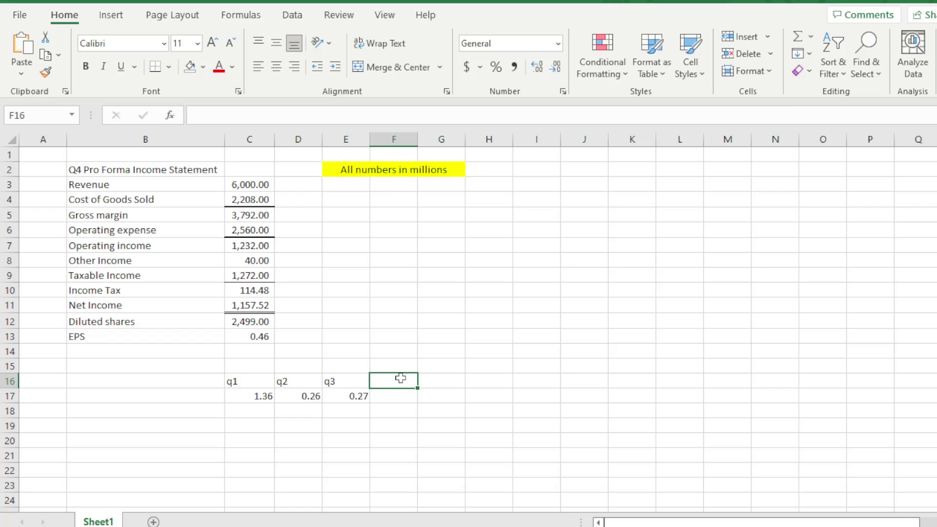
text(q4)
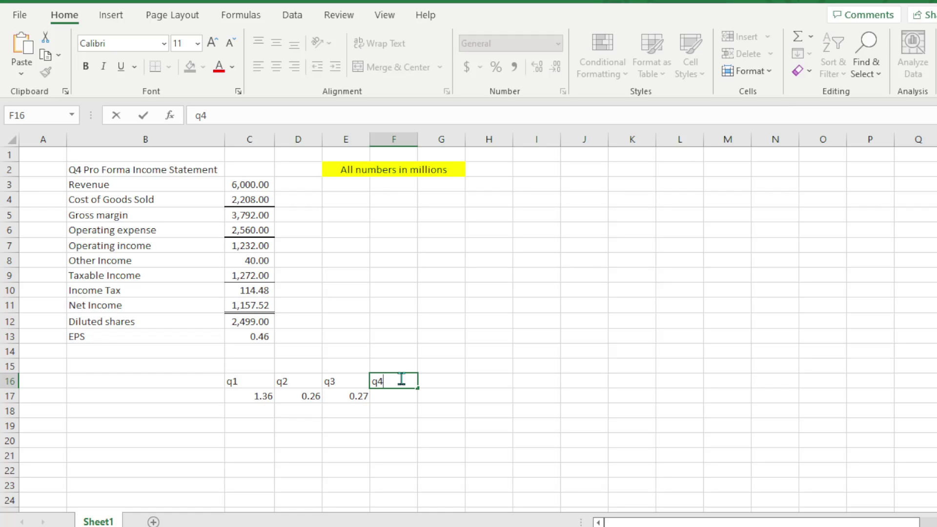
click(392, 393)
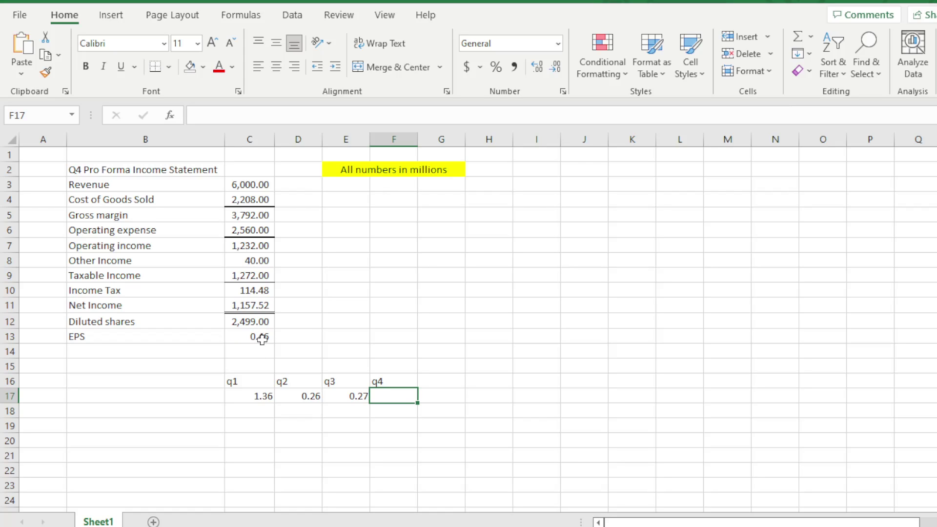
text(.46)
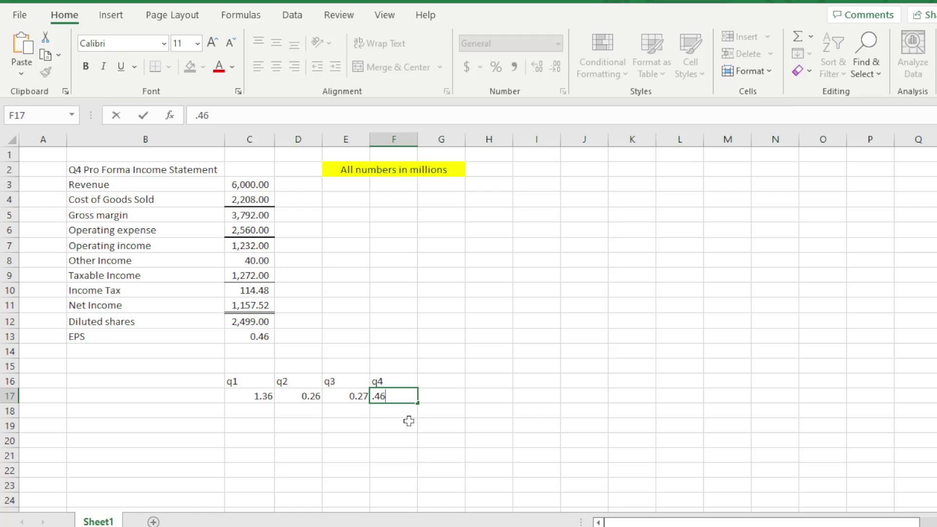
key(Return)
- Label cell G16 as total and sum the four quarterly EPS figures in G17 with =SUM(C17:F17)
click(438, 378)
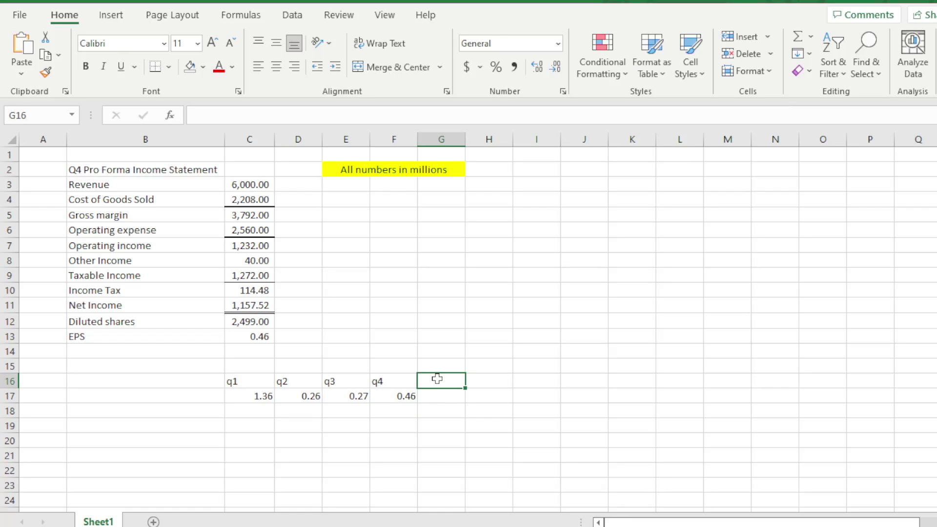
text(tota)
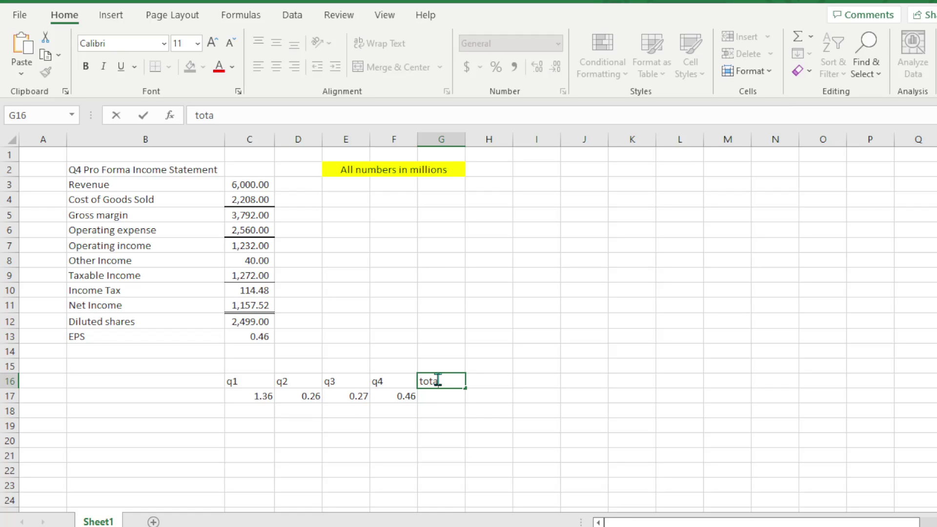
text(l)
click(441, 395)
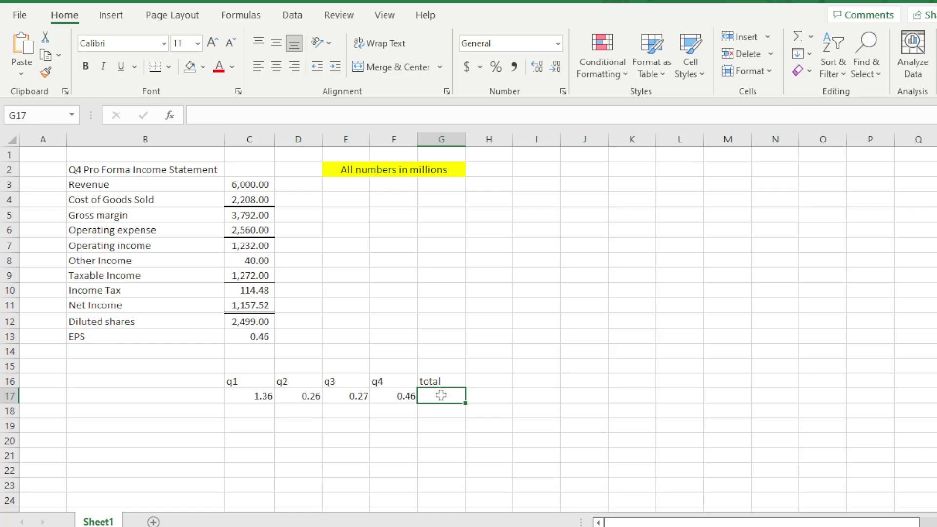
text(=su)
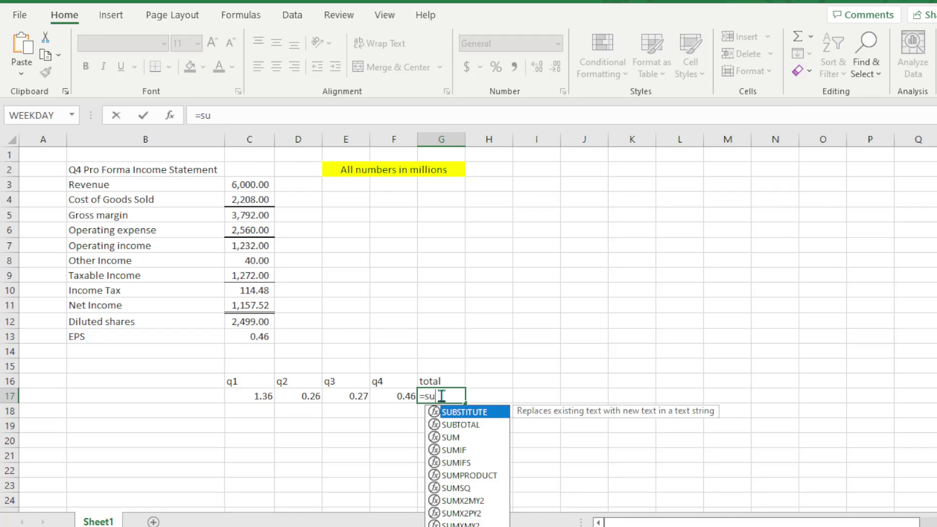
text(m()
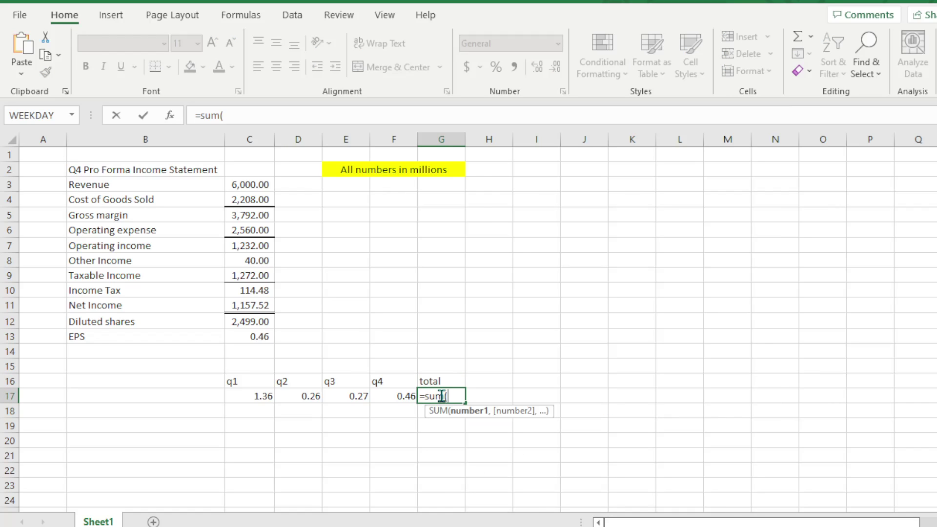
click(264, 396)
drag(264, 396, 385, 396)
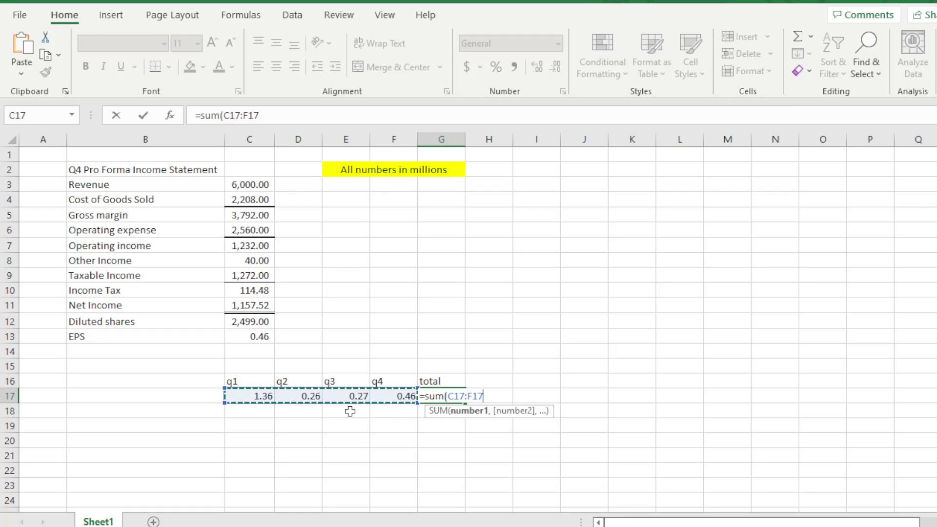
text())
key(Return)
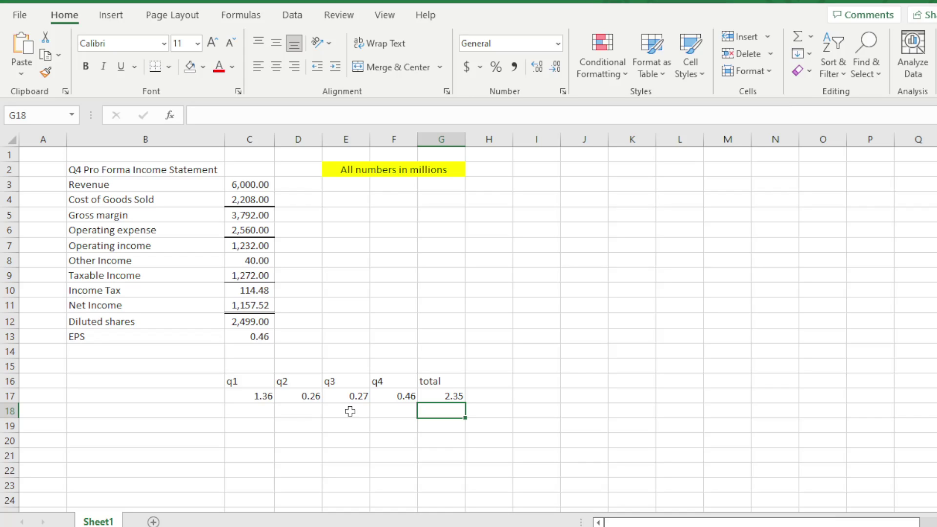
click(447, 398)
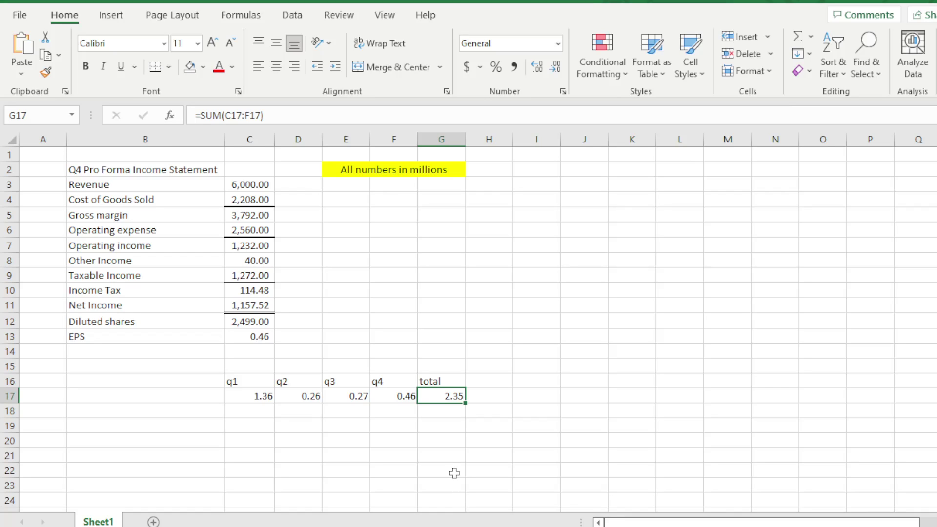
- Label cells C20, C21 and C22 as pe, stock price and eps, and select the total EPS in G17
click(248, 440)
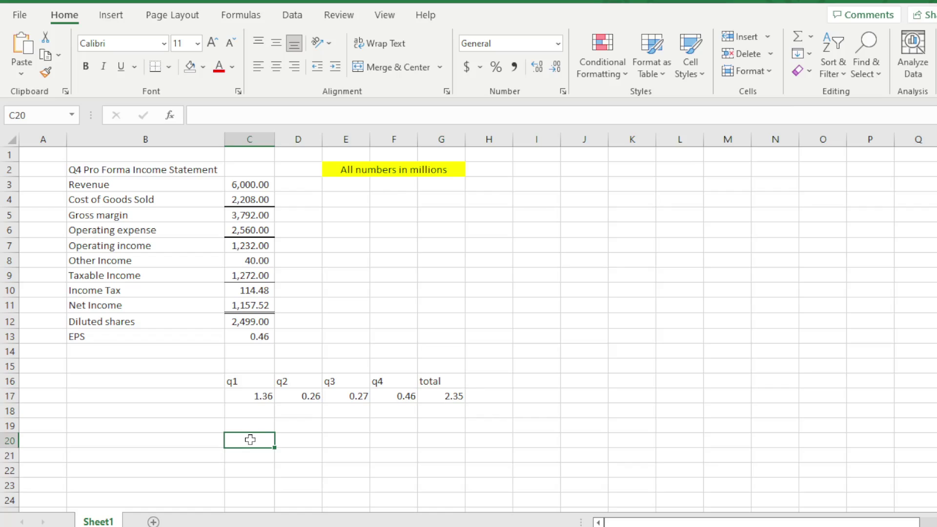
text(pe)
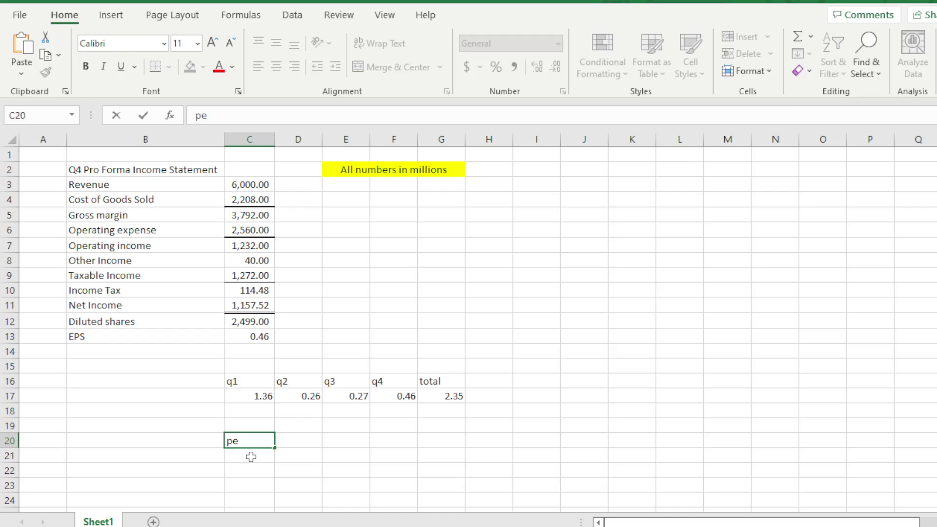
click(251, 457)
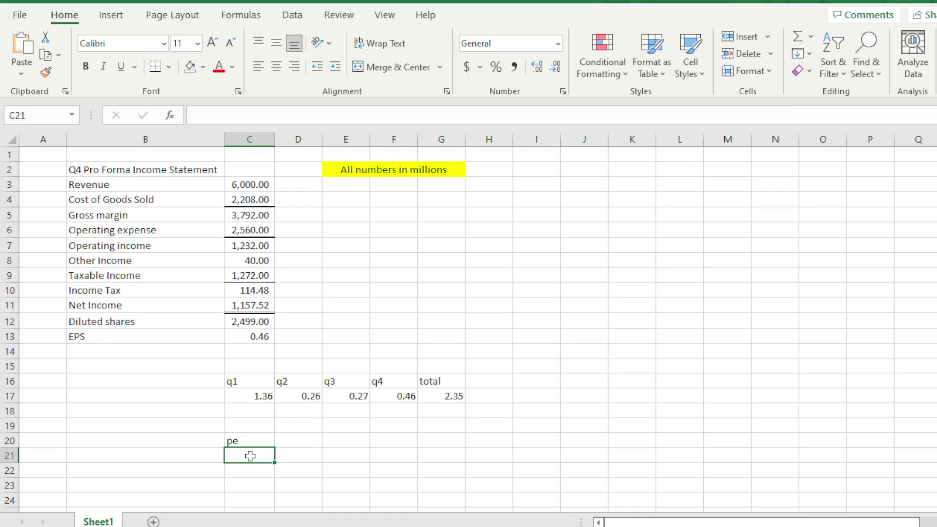
text(sto)
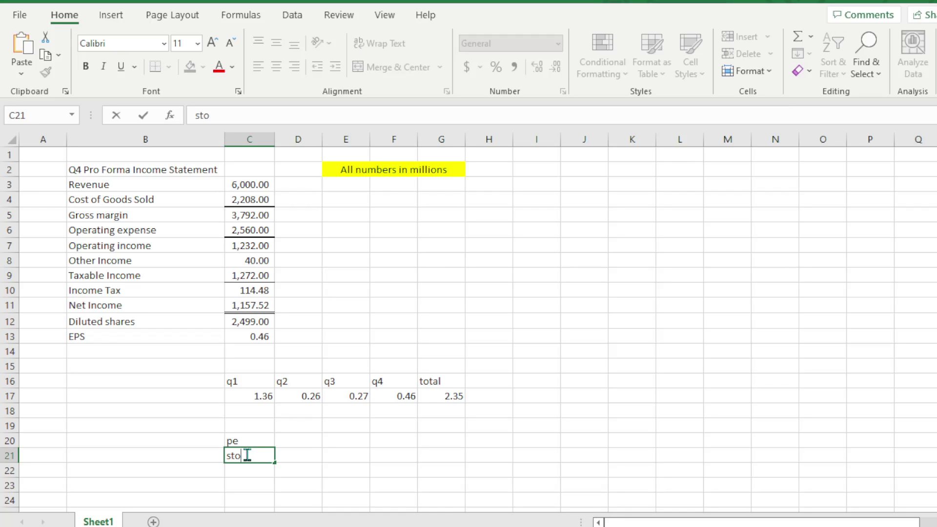
text(ck price)
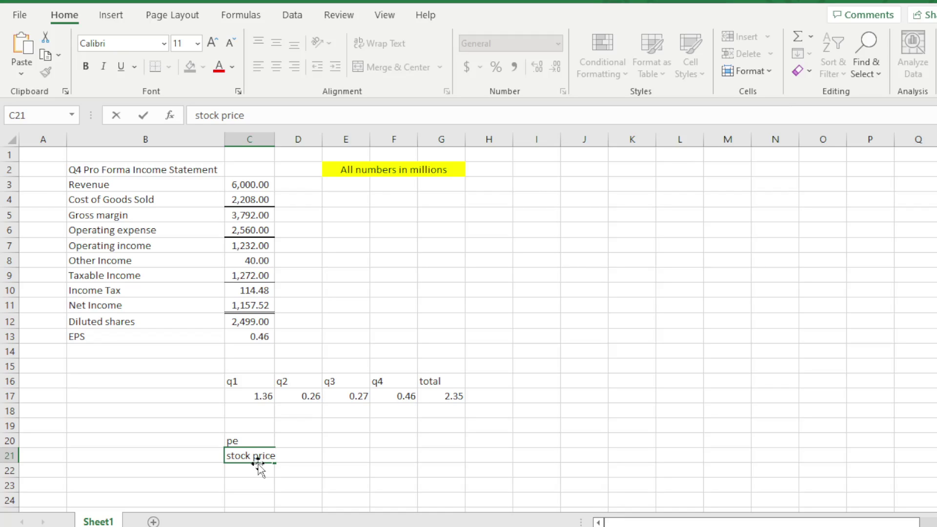
key(Return)
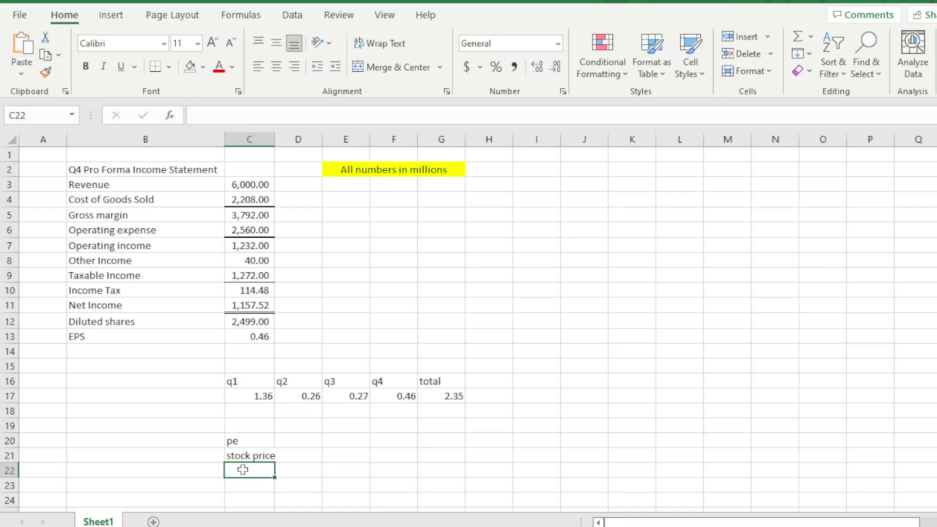
text(eps)
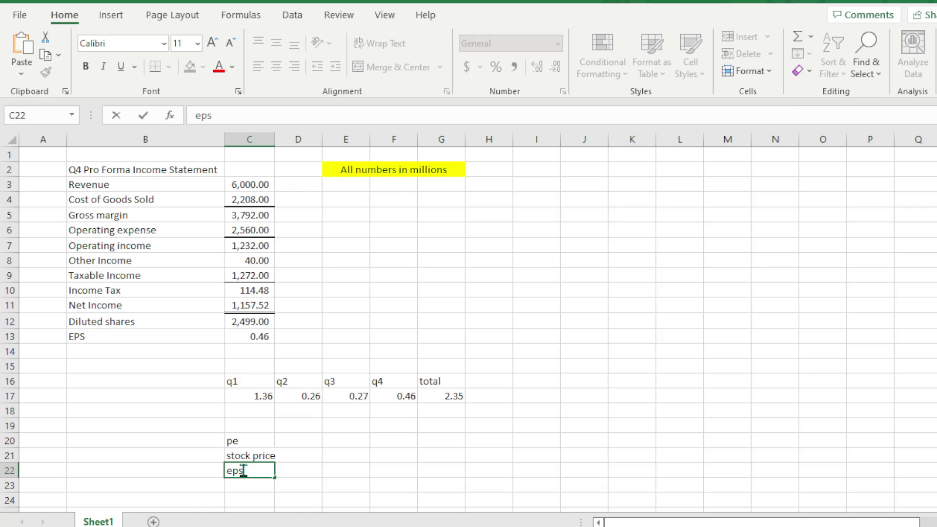
click(285, 469)
click(448, 398)
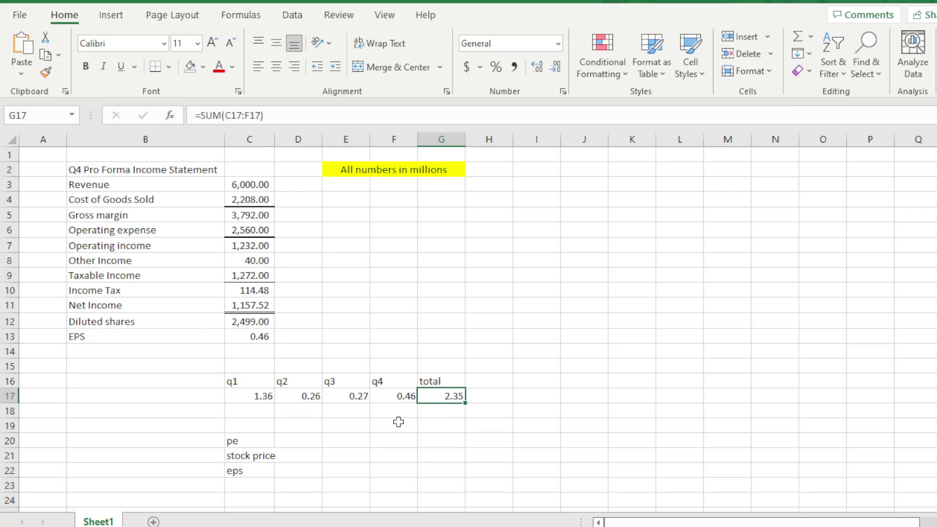
- Widen column C slightly so the stock price label fits, and enter a stock price of 155 in D21
click(251, 454)
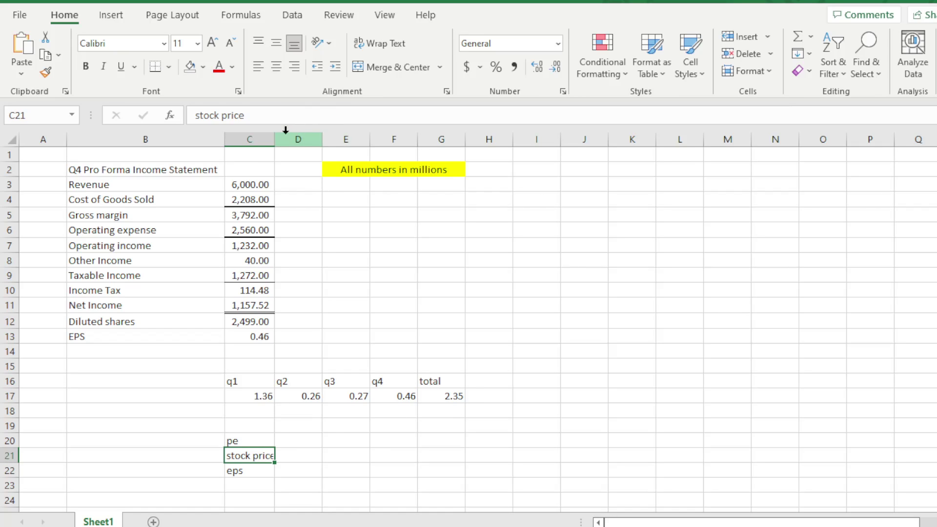
drag(274, 137, 280, 139)
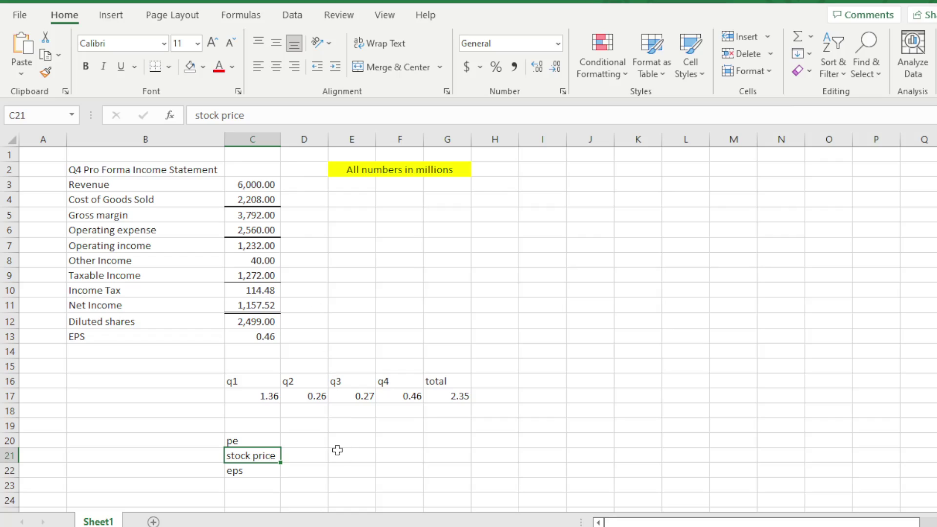
drag(315, 444, 315, 448)
click(315, 453)
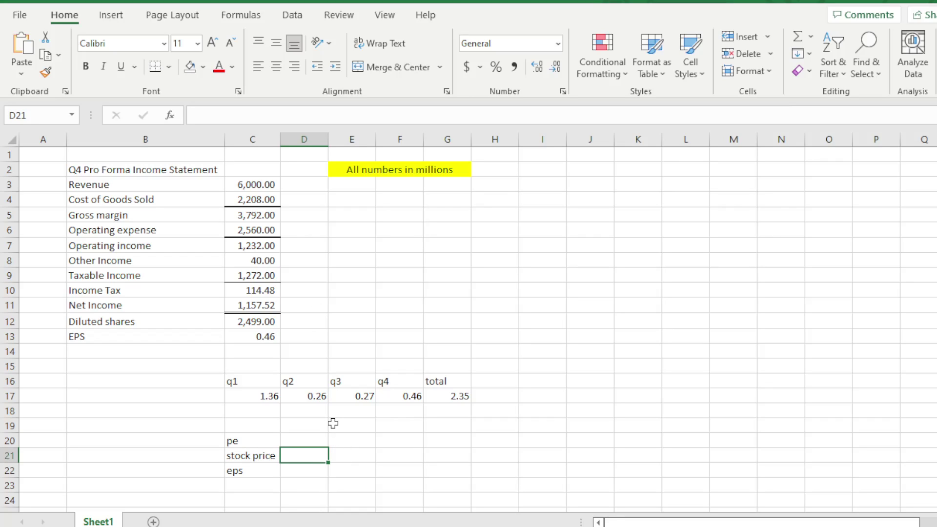
text(155)
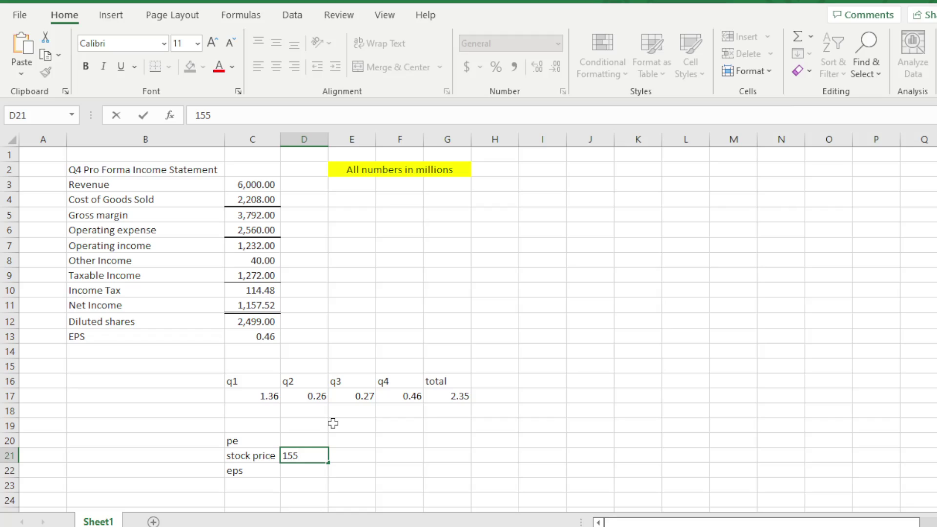
- Enter the total annual EPS of 2.35 as a plain value in D22, beside the eps label
click(319, 471)
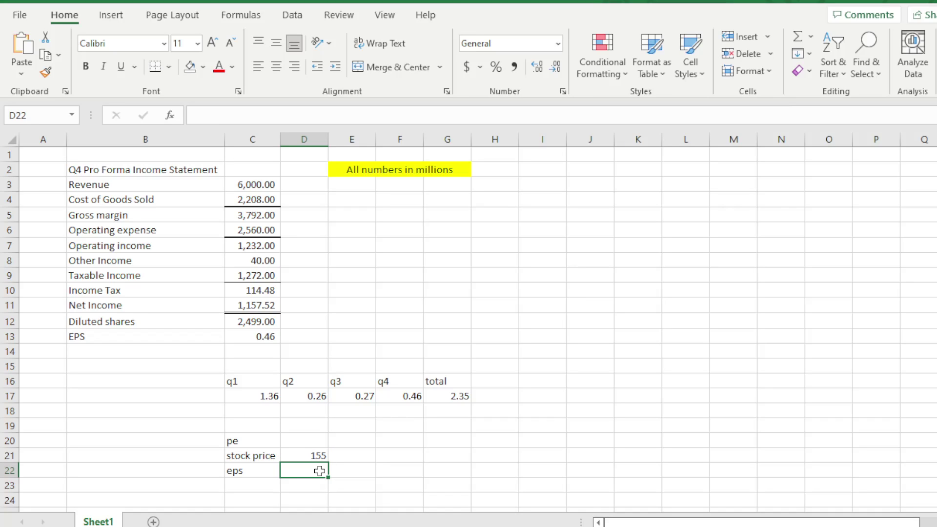
text(=)
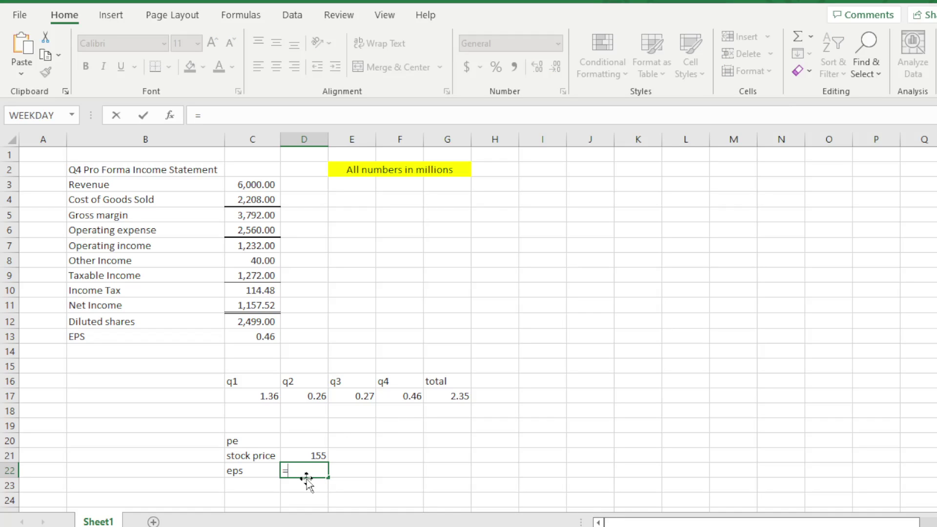
key(BackSpace)
text(2.)
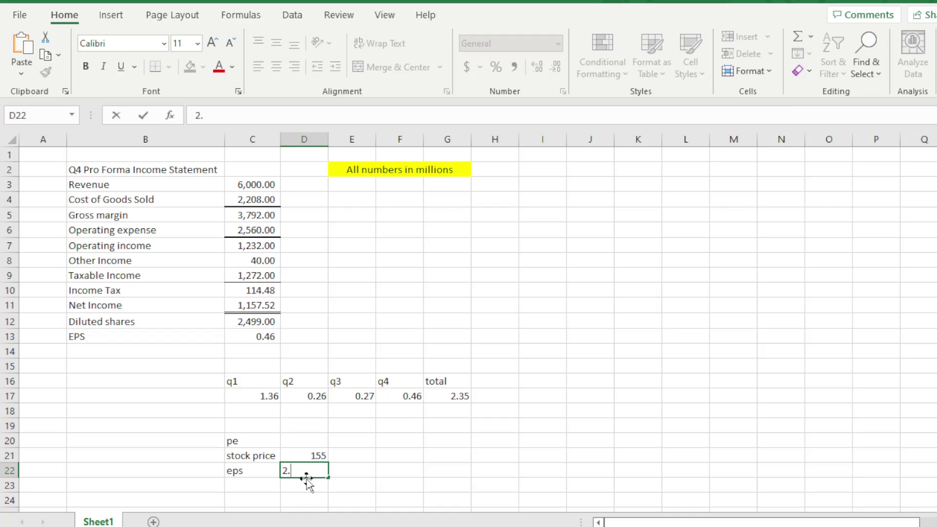
text(35)
- Calculate the price-to-earnings ratio in D20 by dividing stock price by EPS with =D21/D22, and select the result
click(305, 438)
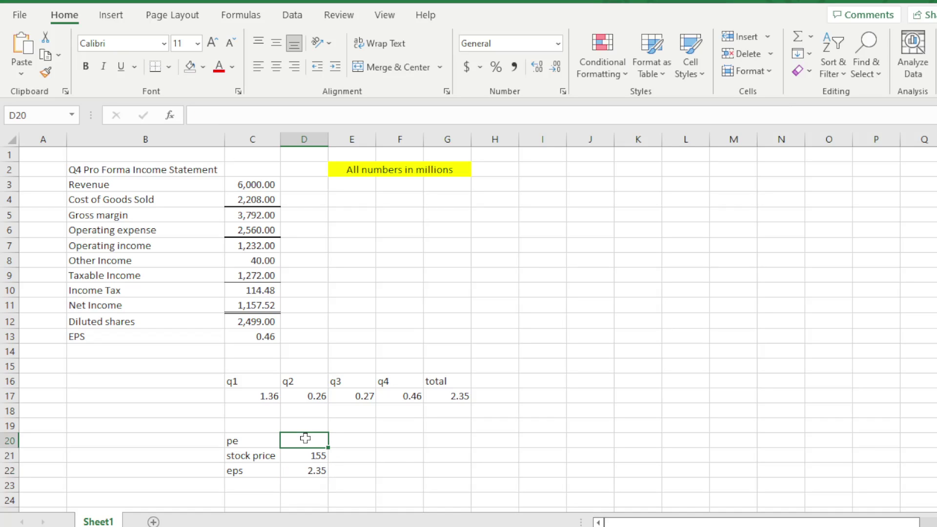
text(=)
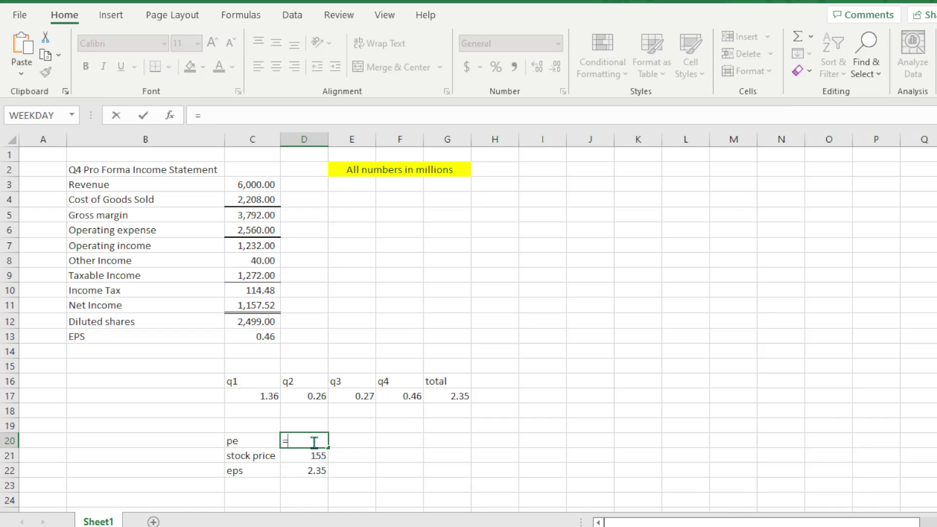
click(323, 454)
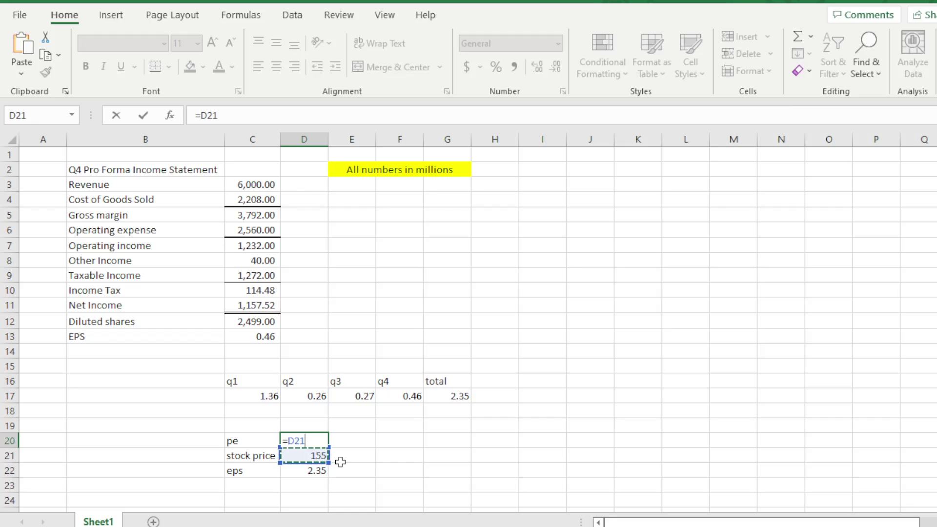
text(/)
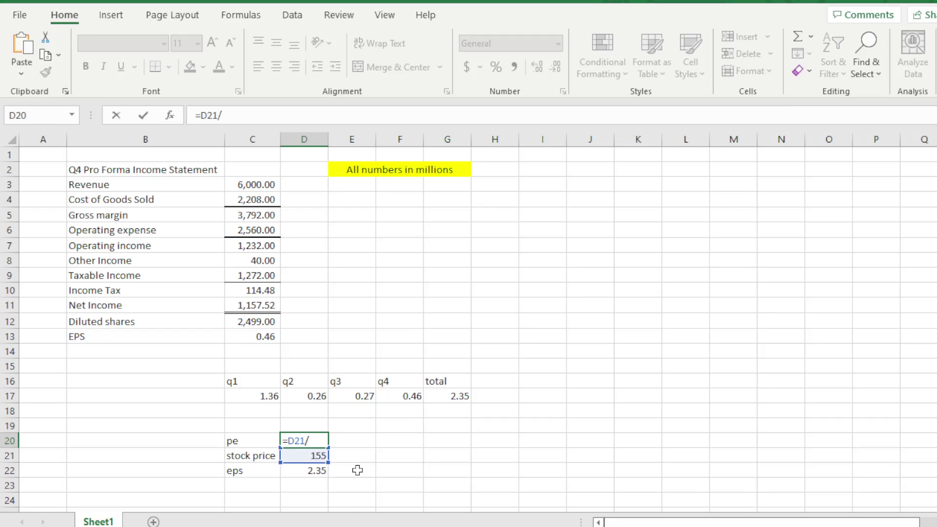
click(315, 471)
key(Return)
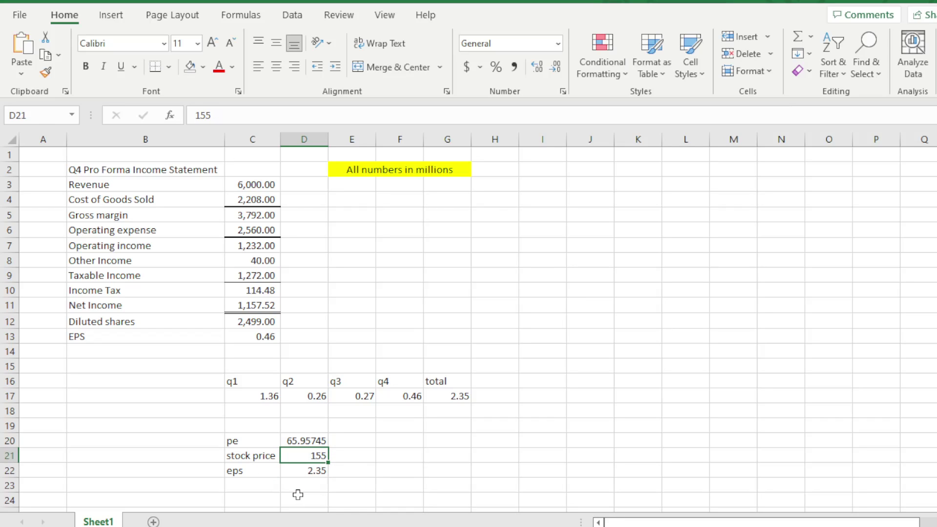
click(312, 439)
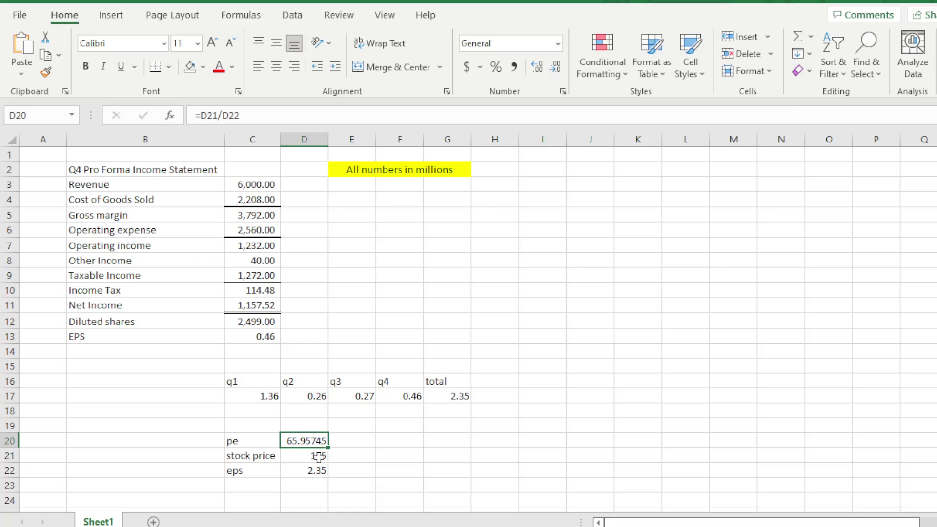